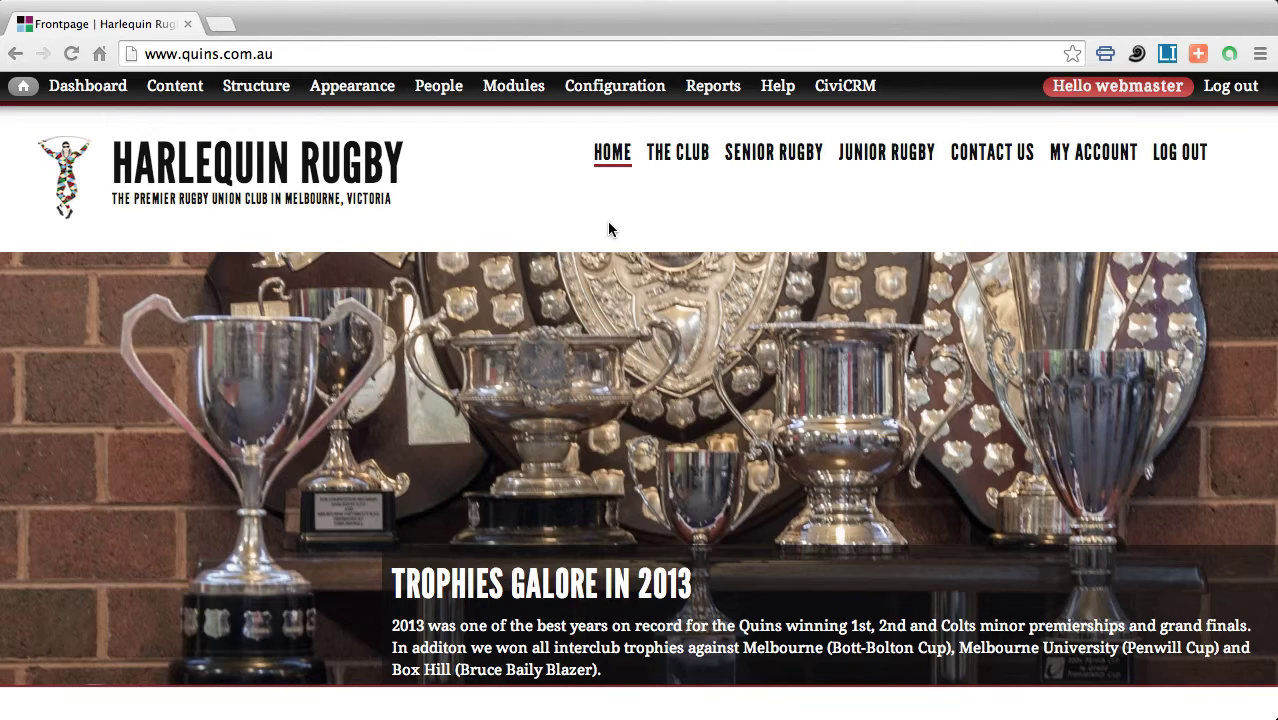
Go through Senior Rugby and Committee > Meetings to the Committee Meetings (2014) page, February–November 2014.
{"action": "left_click", "coordinate": [766, 157]}
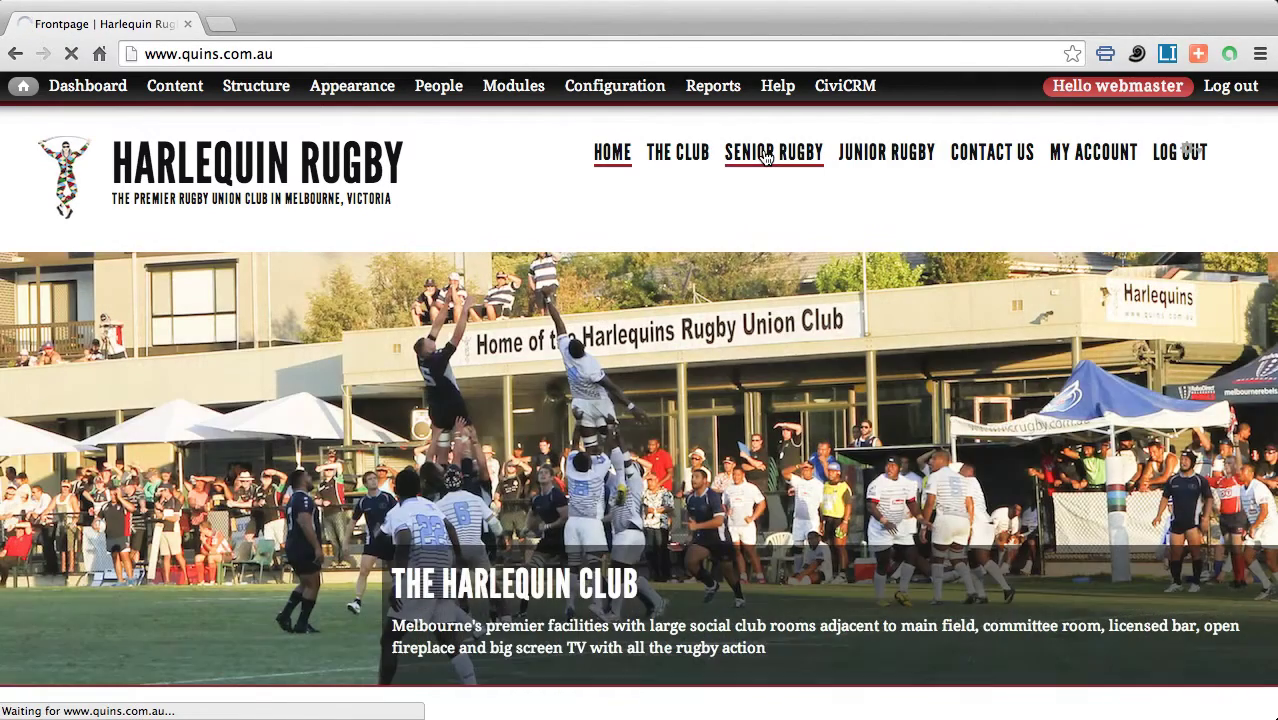
{"action": "scroll", "coordinate": [457, 372], "scroll_direction": "down", "scroll_amount": 1}
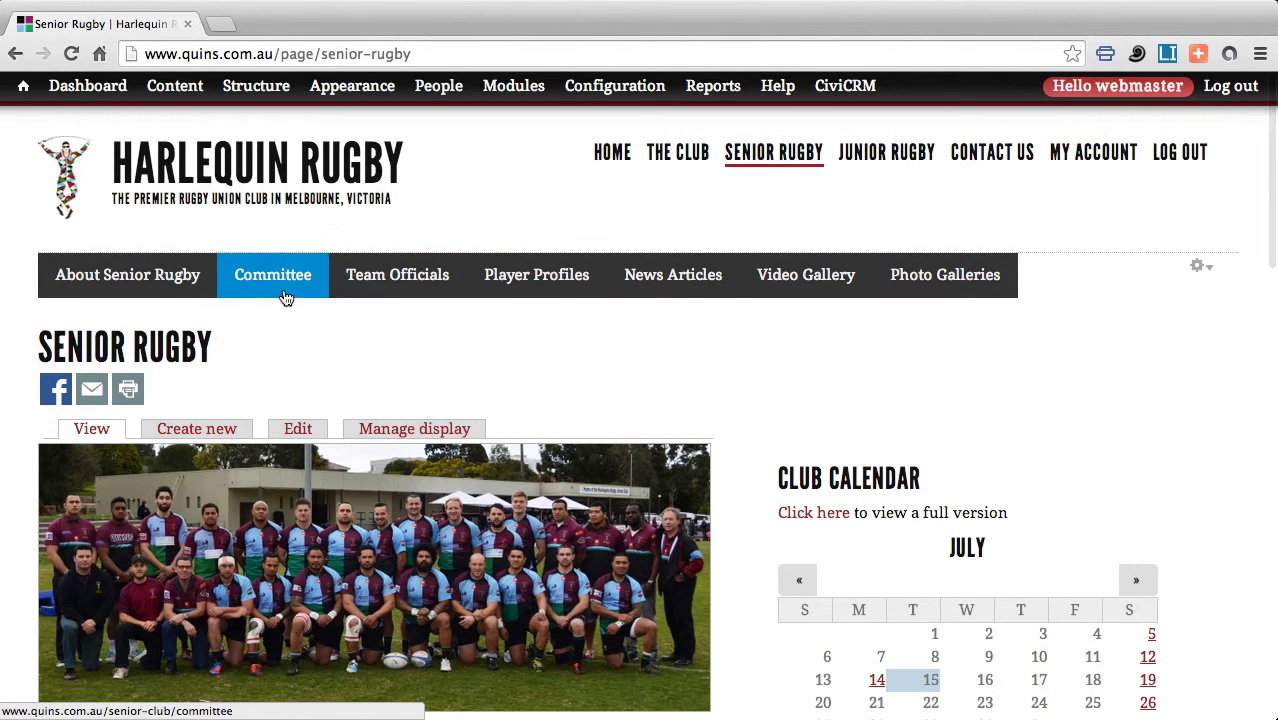
{"action": "mouse_move", "coordinate": [285, 297]}
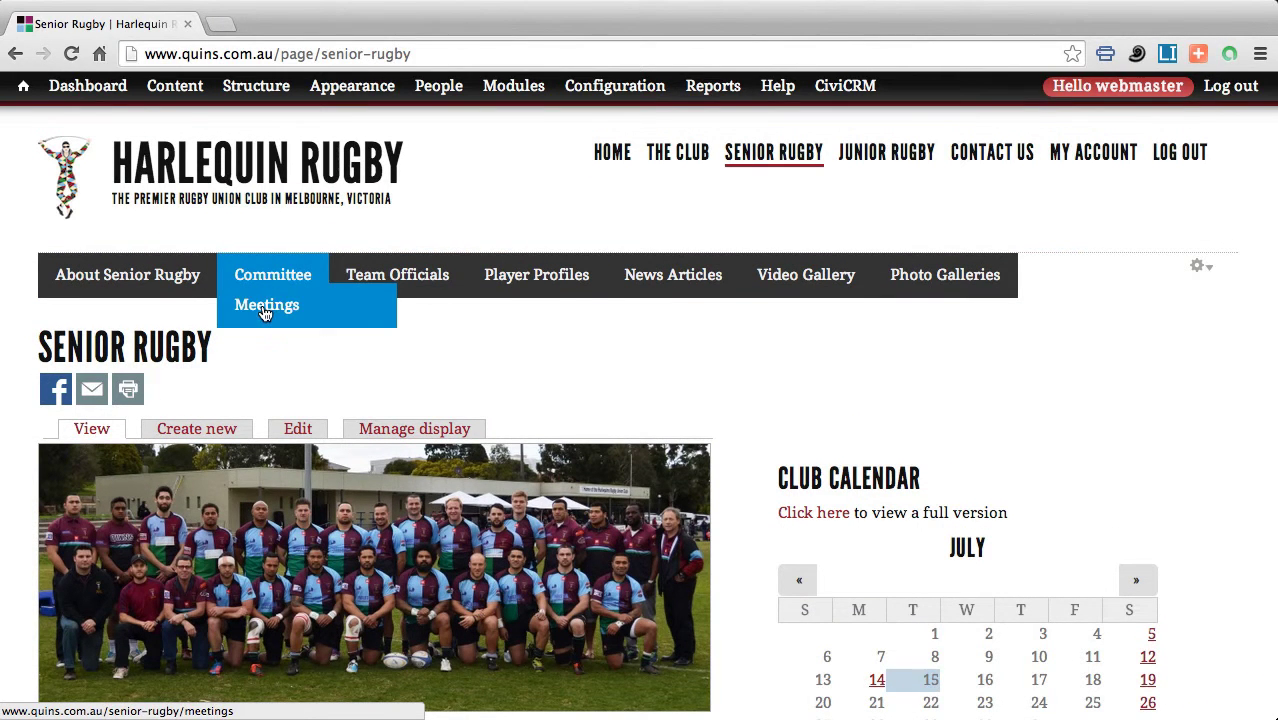
{"action": "left_click", "coordinate": [265, 314]}
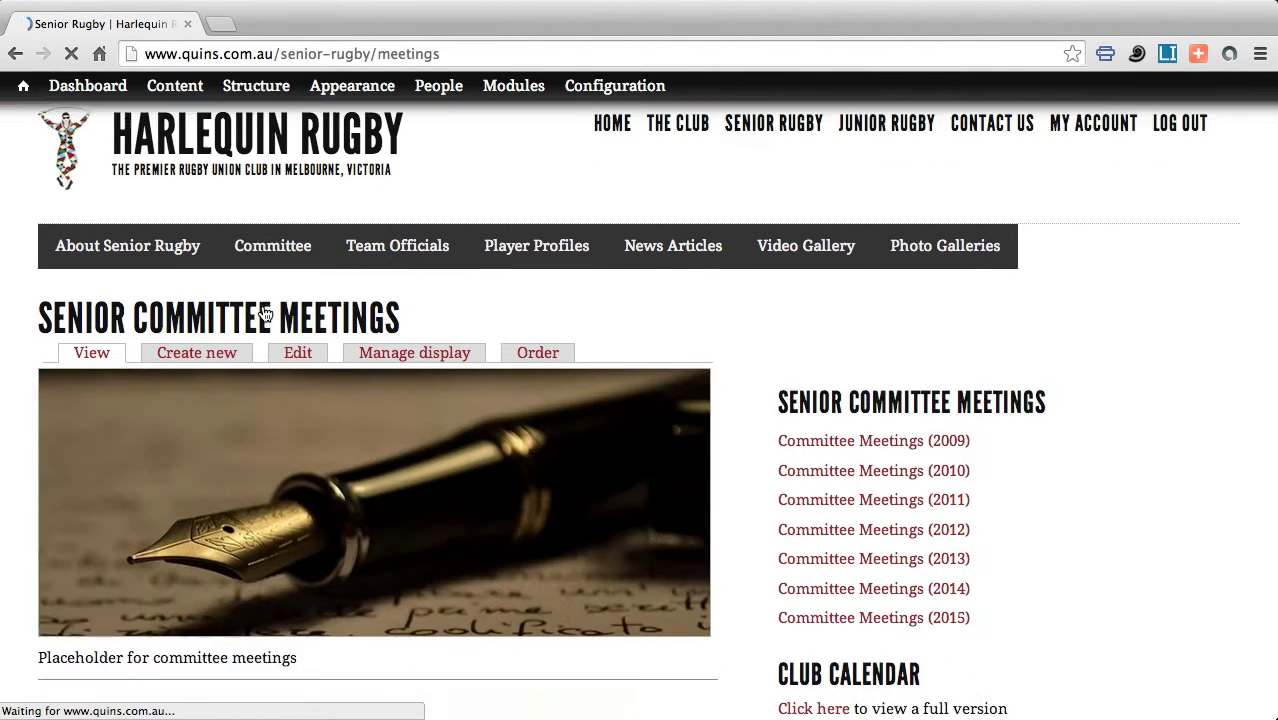
{"action": "scroll", "coordinate": [298, 327], "scroll_direction": "down", "scroll_amount": 3}
{"action": "scroll", "coordinate": [298, 327], "scroll_direction": "down", "scroll_amount": 3}
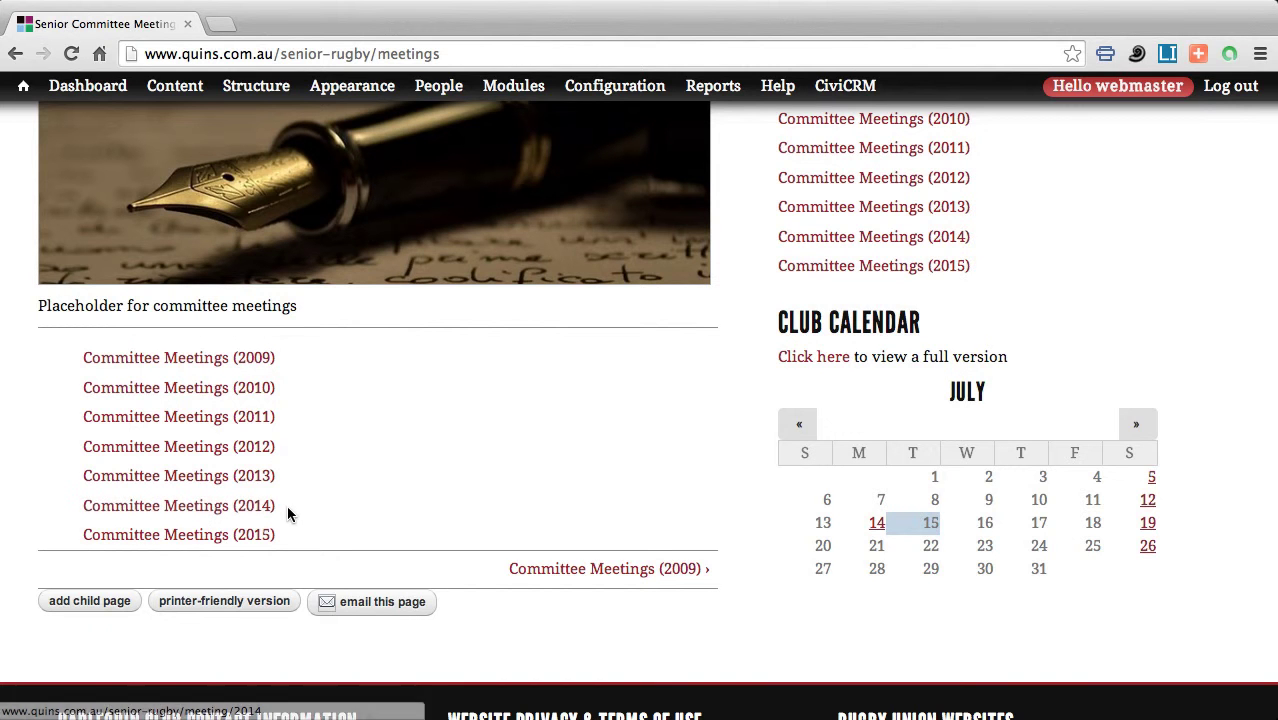
{"action": "left_click", "coordinate": [230, 513]}
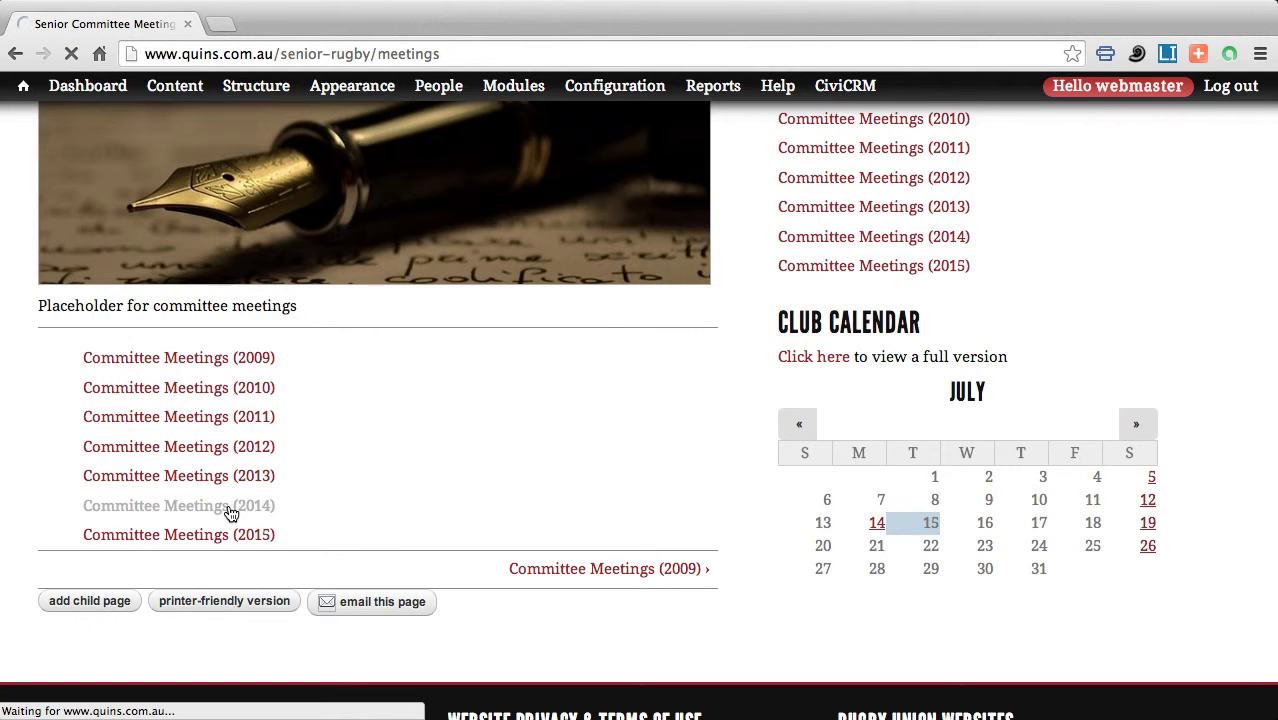
{"action": "scroll", "coordinate": [318, 470], "scroll_direction": "down", "scroll_amount": 3}
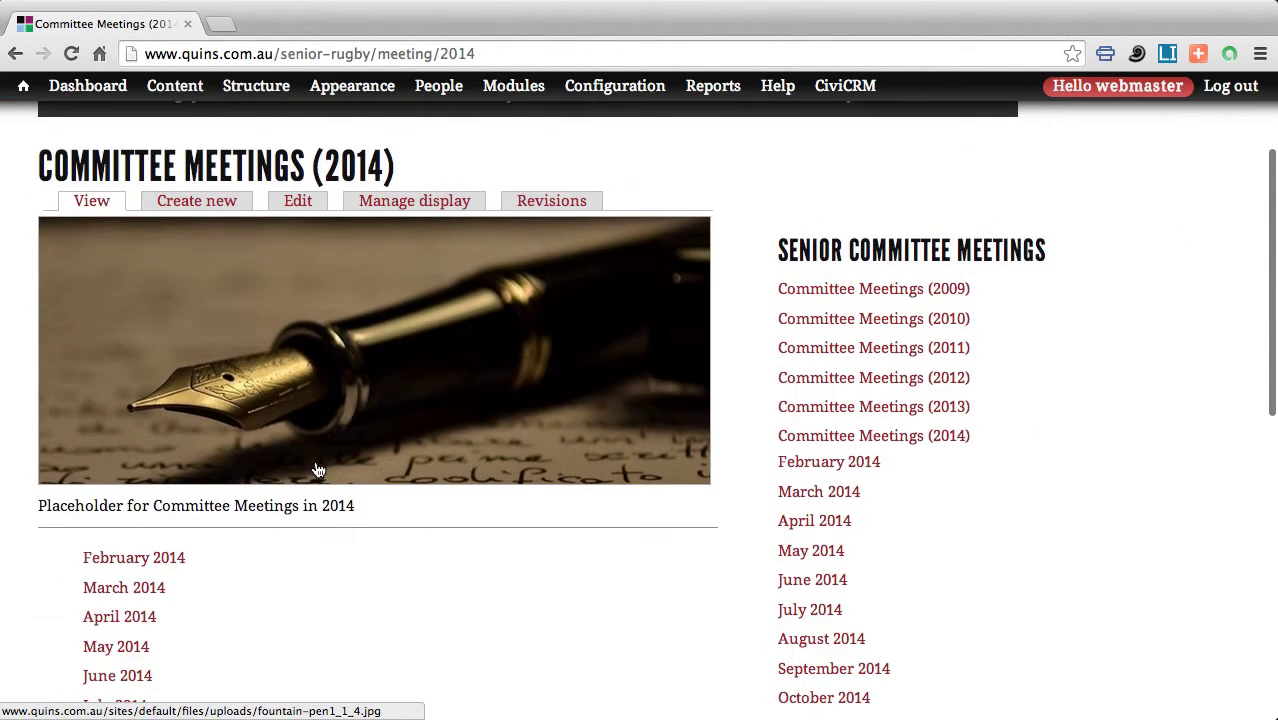
{"action": "scroll", "coordinate": [318, 470], "scroll_direction": "down", "scroll_amount": 5}
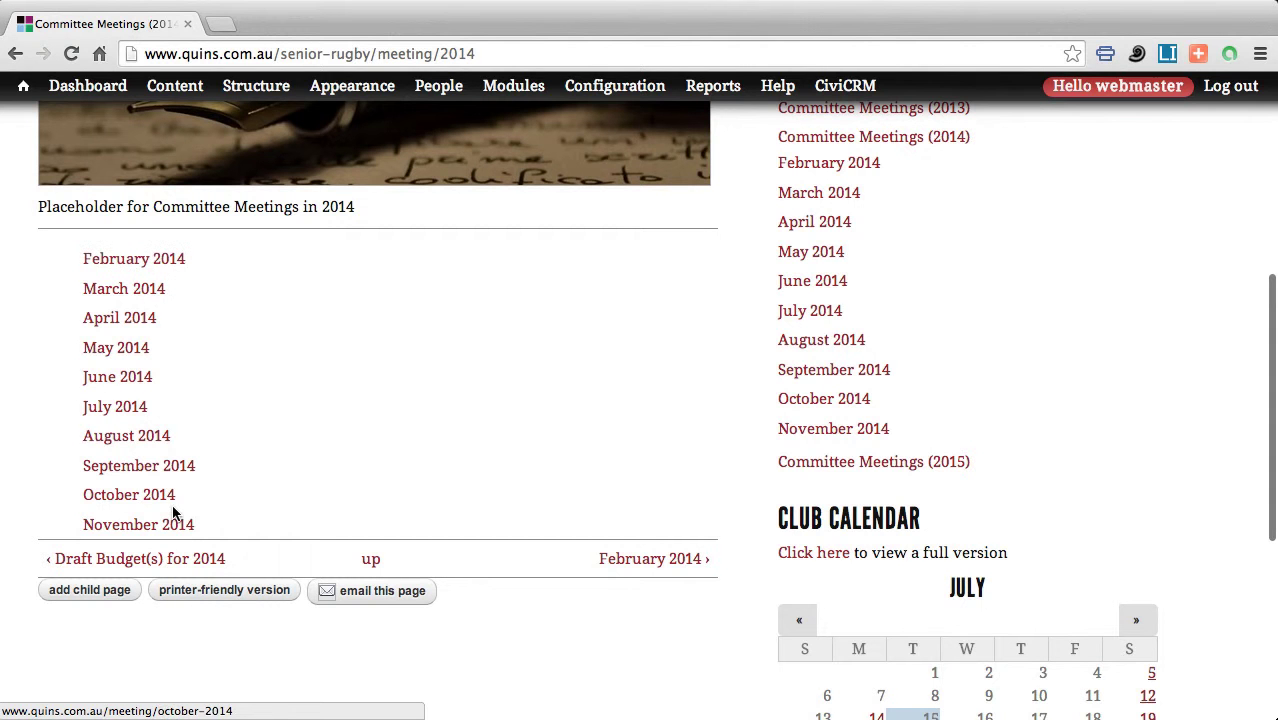
{"action": "scroll", "coordinate": [170, 500], "scroll_direction": "down", "scroll_amount": 1}
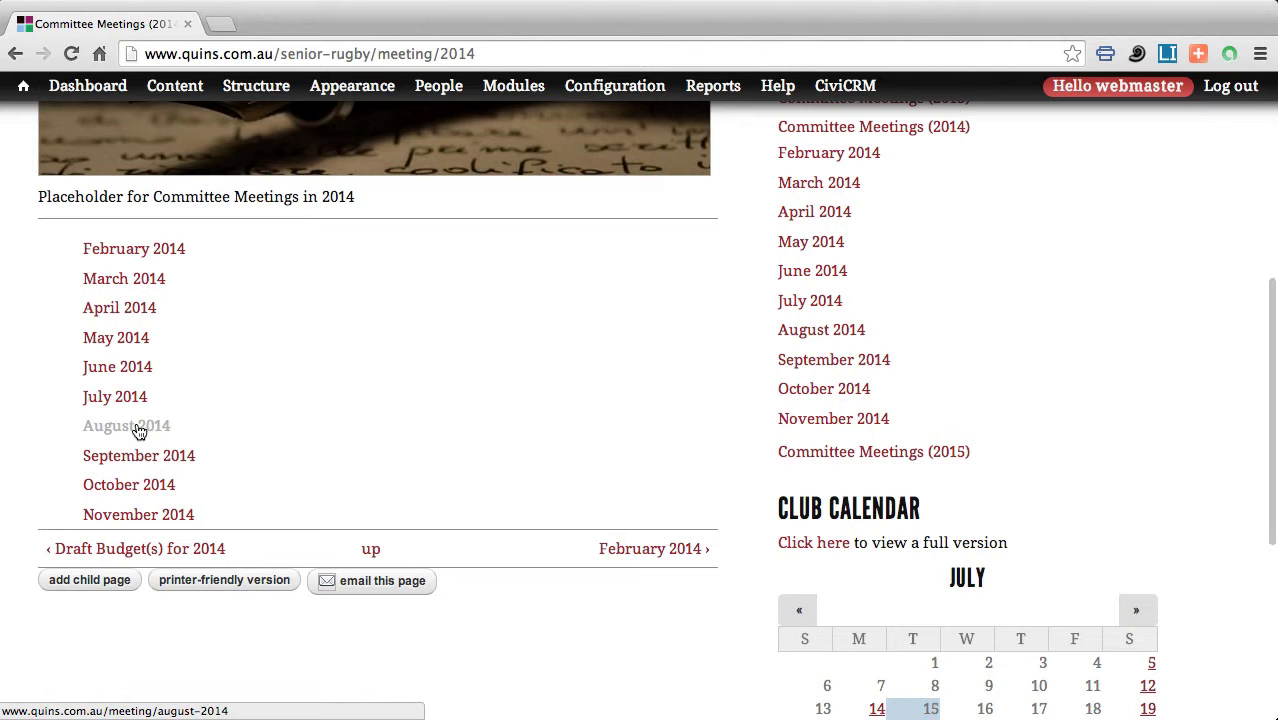
Open the August 2014 meeting page and review its 13-item agenda and Website & Membership Report.
{"action": "left_click", "coordinate": [139, 430]}
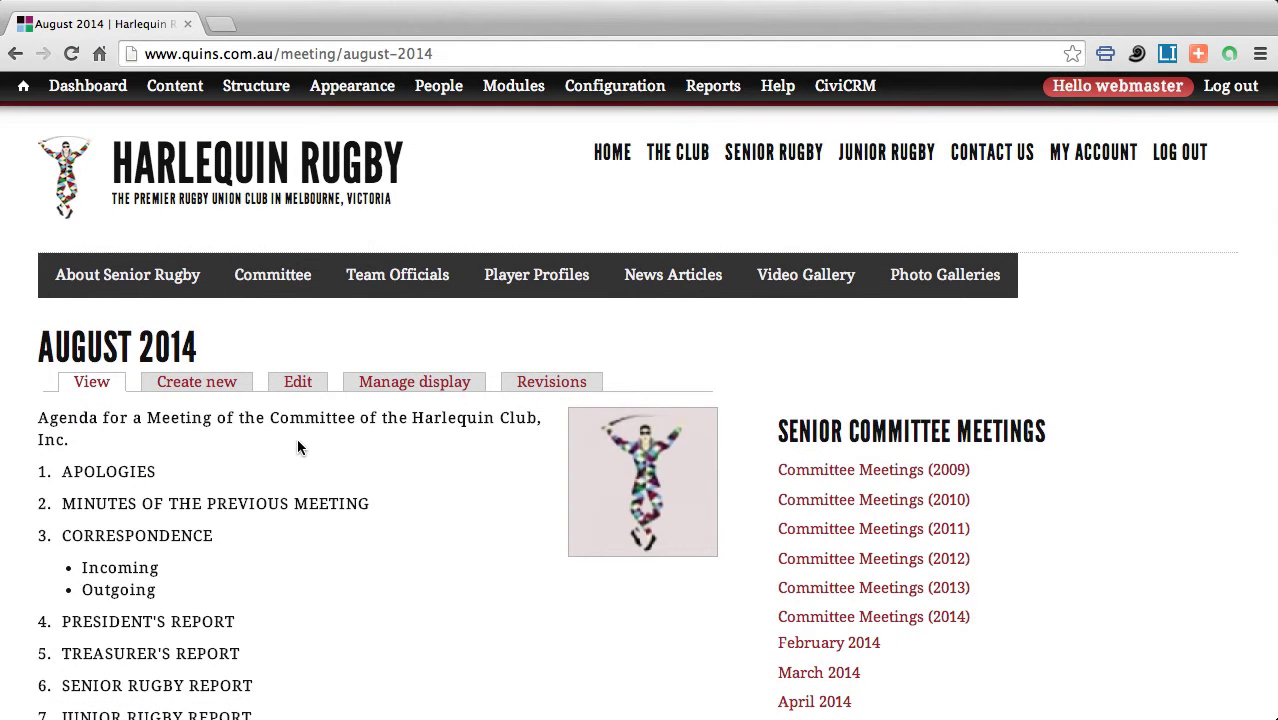
{"action": "scroll", "coordinate": [297, 447], "scroll_direction": "down", "scroll_amount": 1}
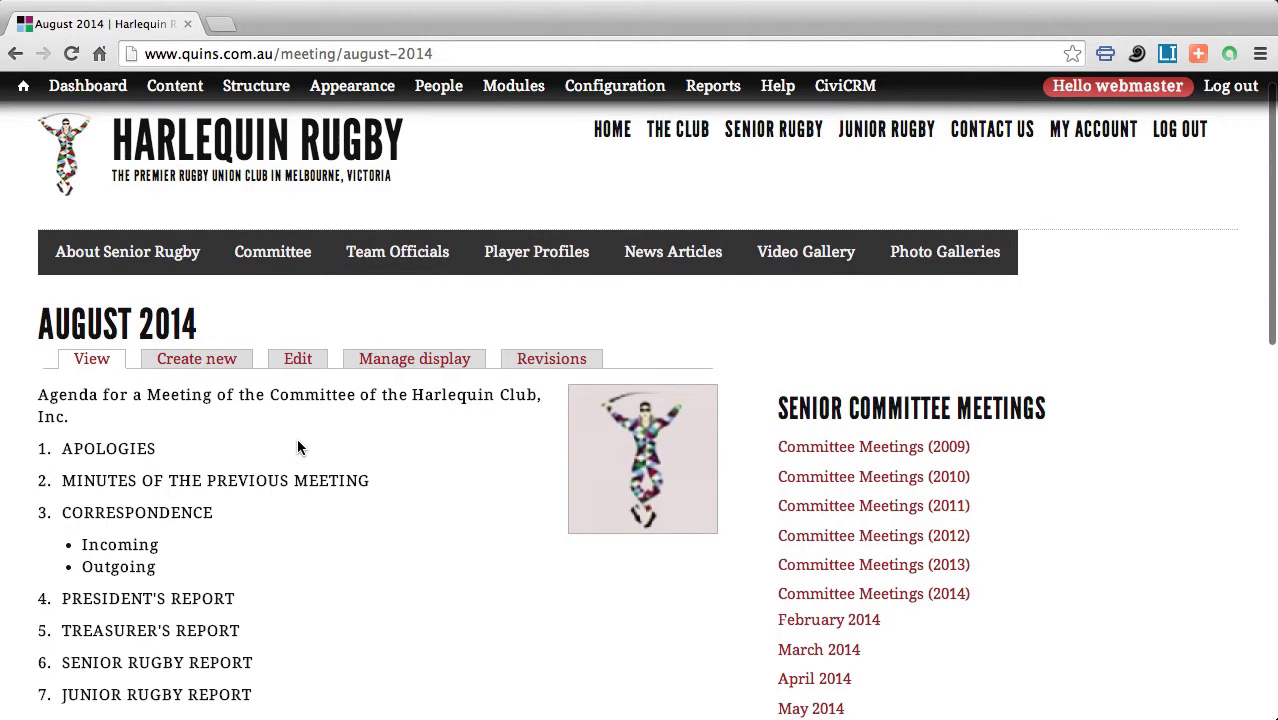
{"action": "scroll", "coordinate": [297, 447], "scroll_direction": "down", "scroll_amount": 3}
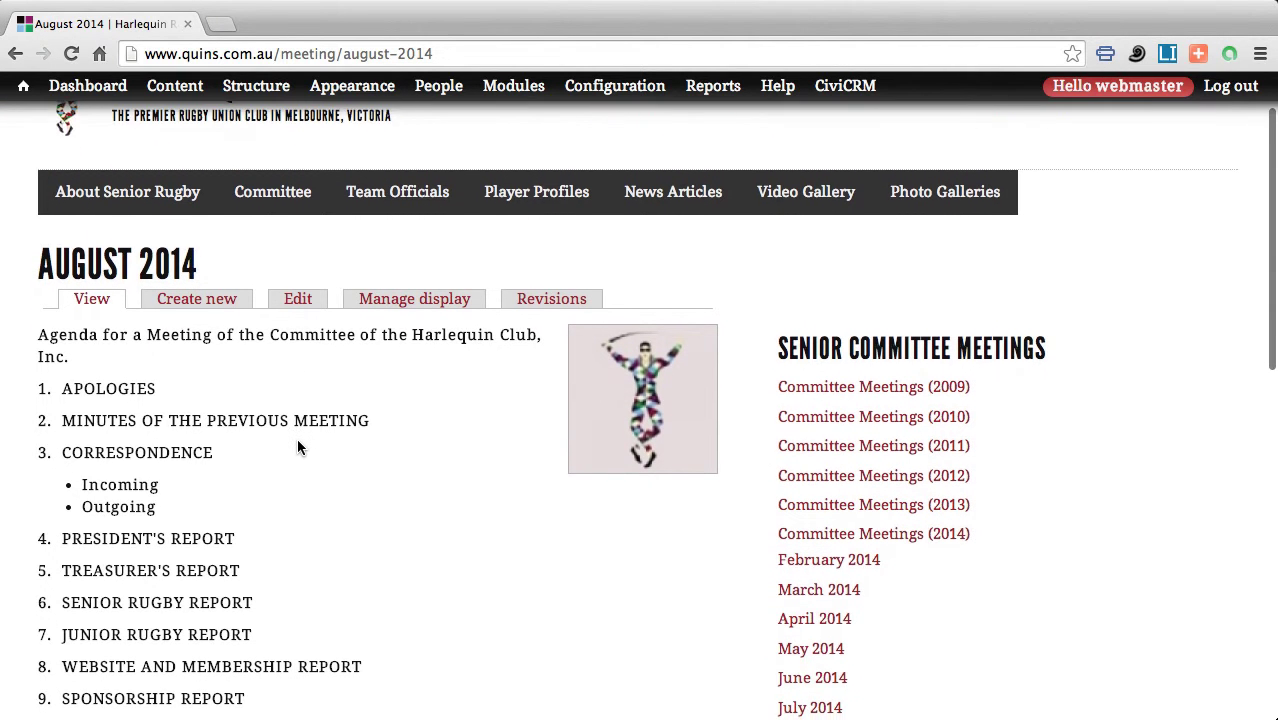
{"action": "scroll", "coordinate": [297, 446], "scroll_direction": "down", "scroll_amount": 4}
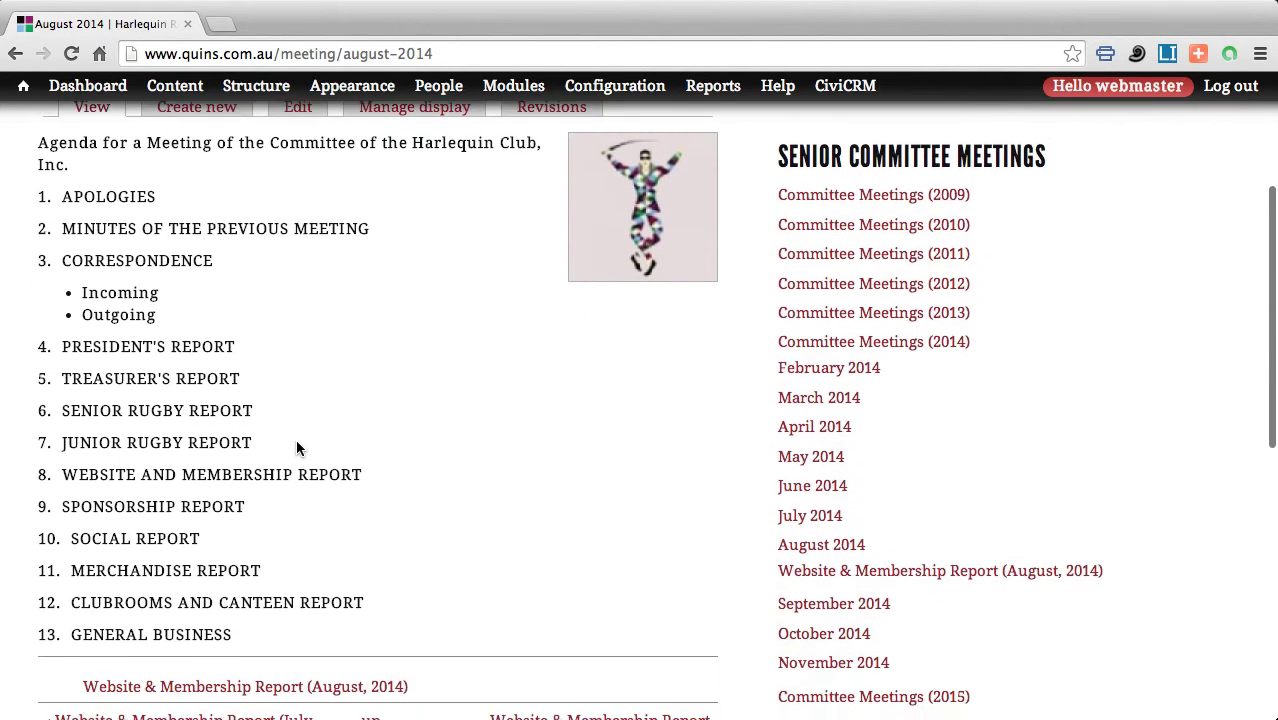
{"action": "scroll", "coordinate": [296, 446], "scroll_direction": "up", "scroll_amount": 2}
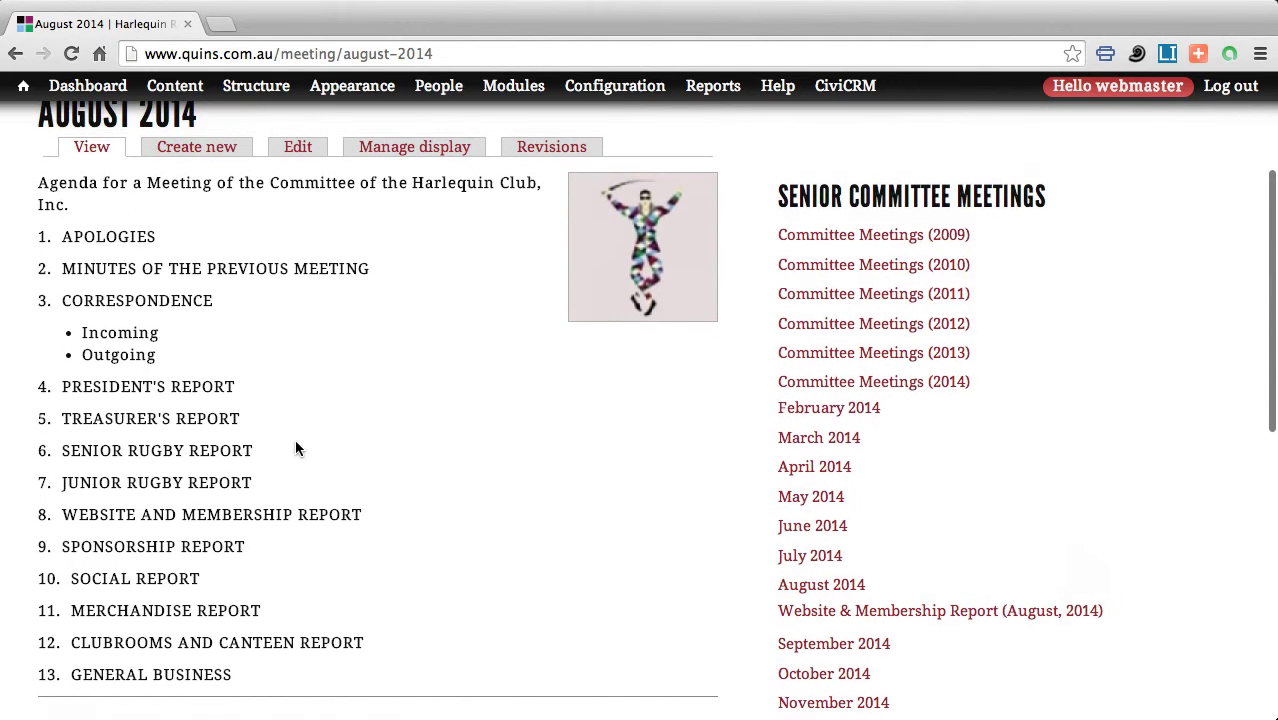
Edit the meeting: add a bulleted apology with a committee member's name, then a new line under MINUTES OF THE PREVIOUS MEETING.
{"action": "left_click", "coordinate": [294, 148]}
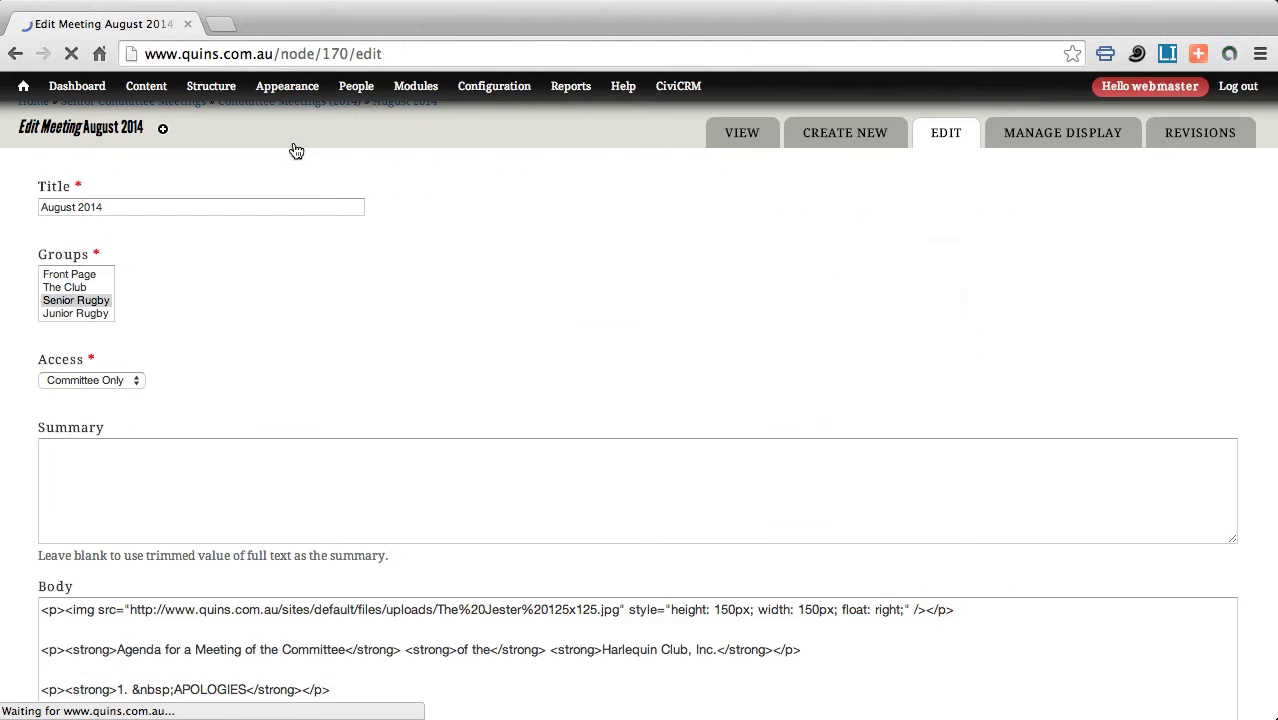
{"action": "scroll", "coordinate": [207, 320], "scroll_direction": "down", "scroll_amount": 5}
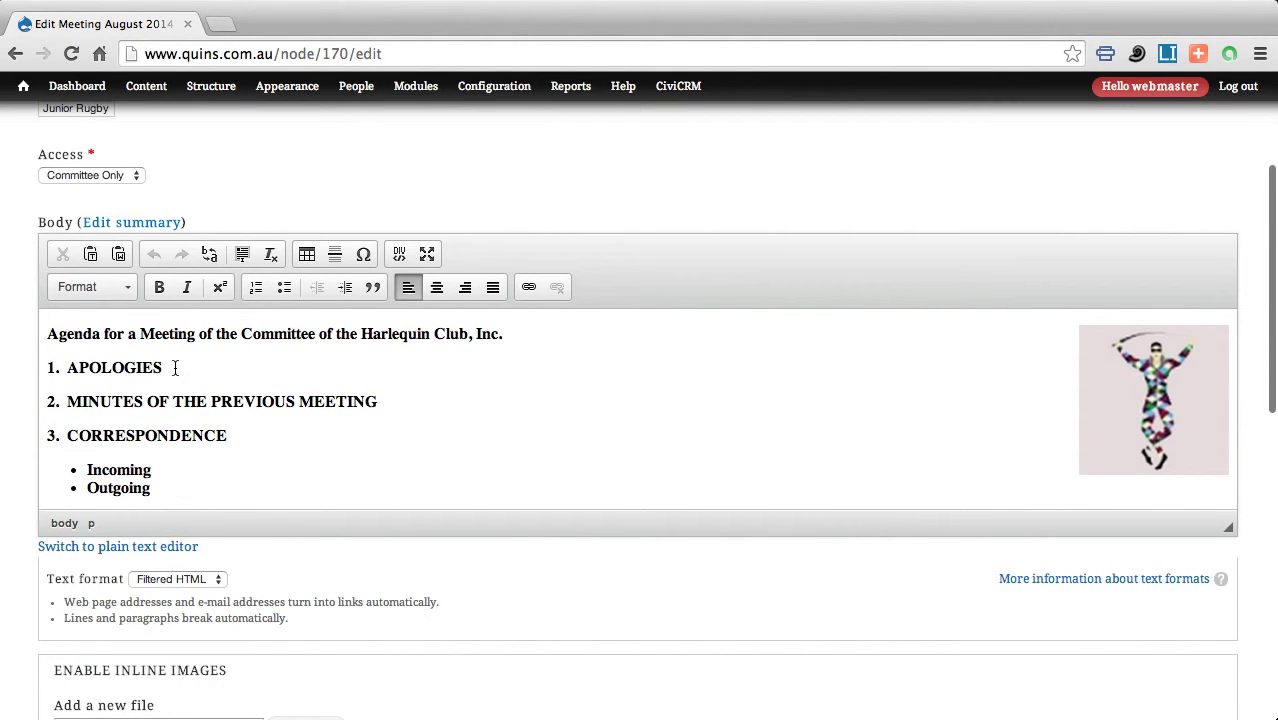
{"action": "left_click", "coordinate": [175, 368]}
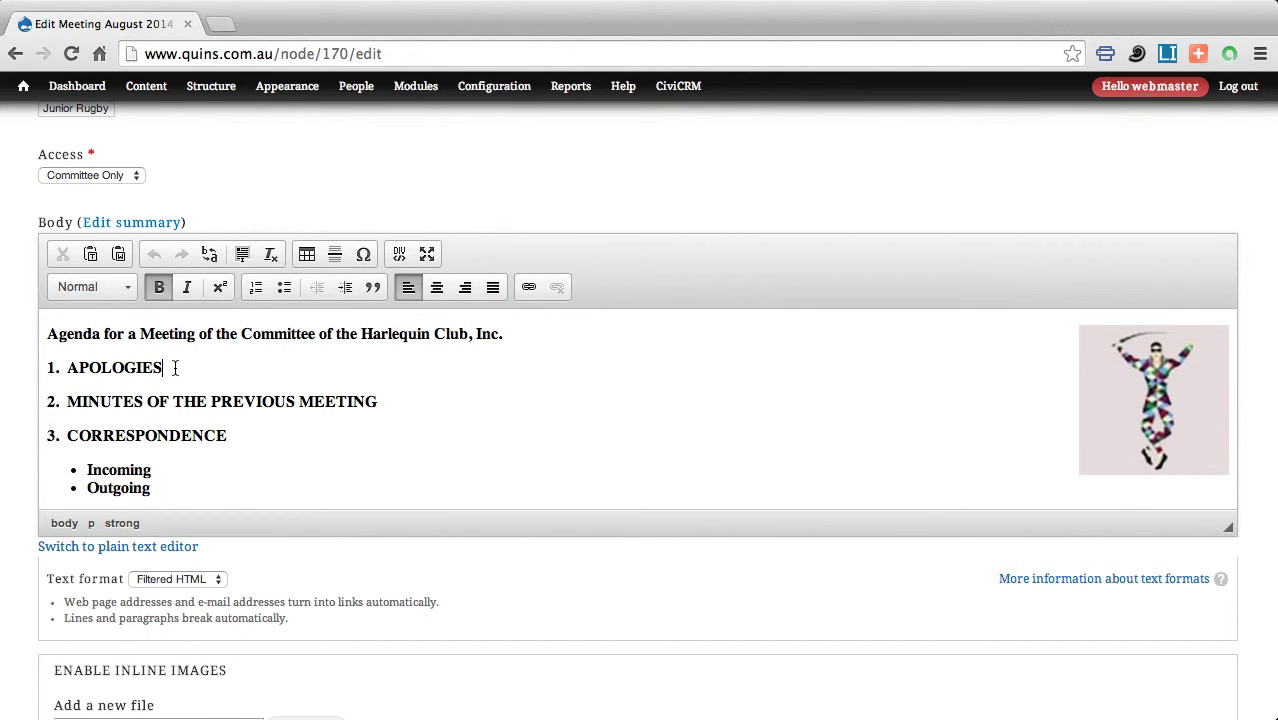
{"action": "key", "text": "Return"}
{"action": "scroll", "coordinate": [348, 355], "scroll_direction": "up", "scroll_amount": 1}
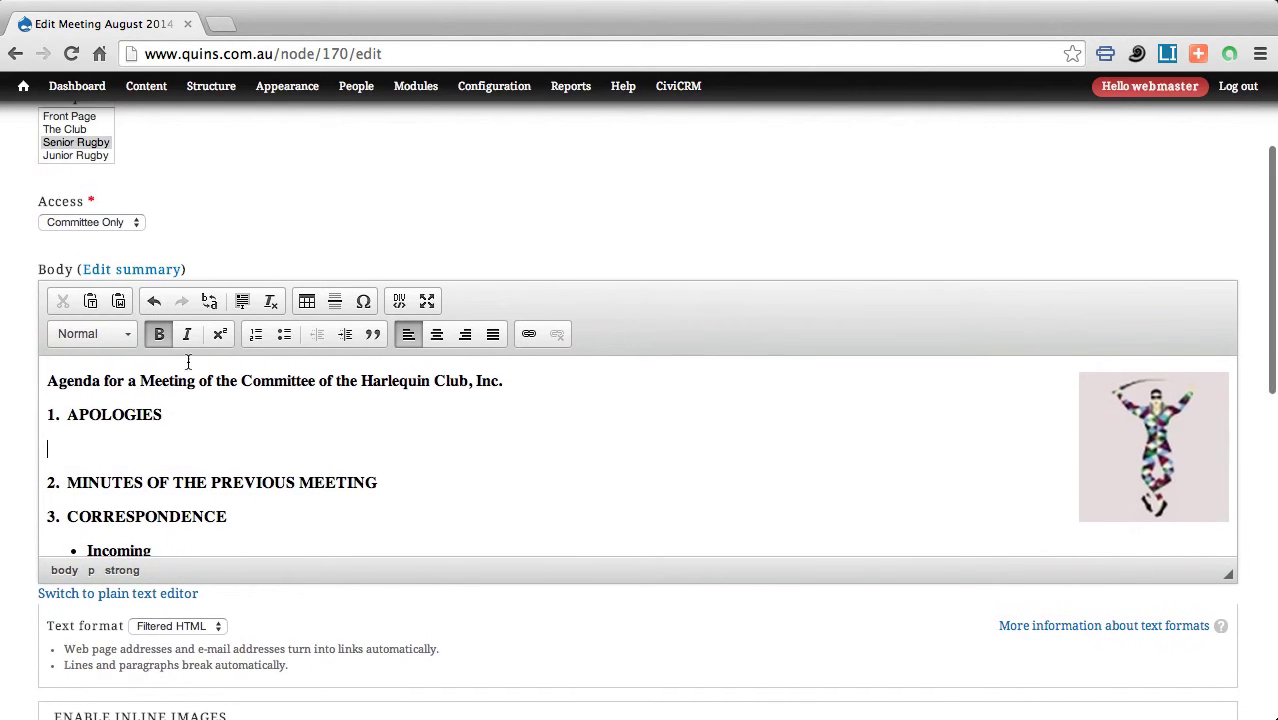
{"action": "left_click", "coordinate": [285, 334]}
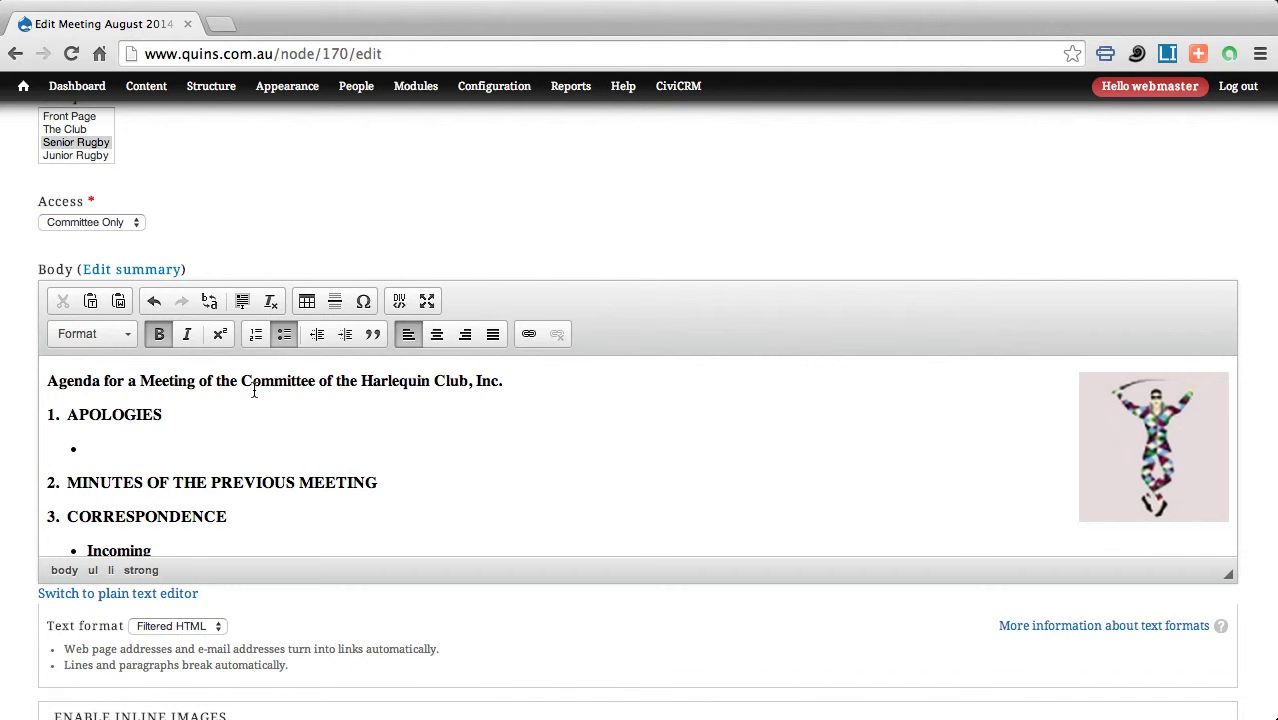
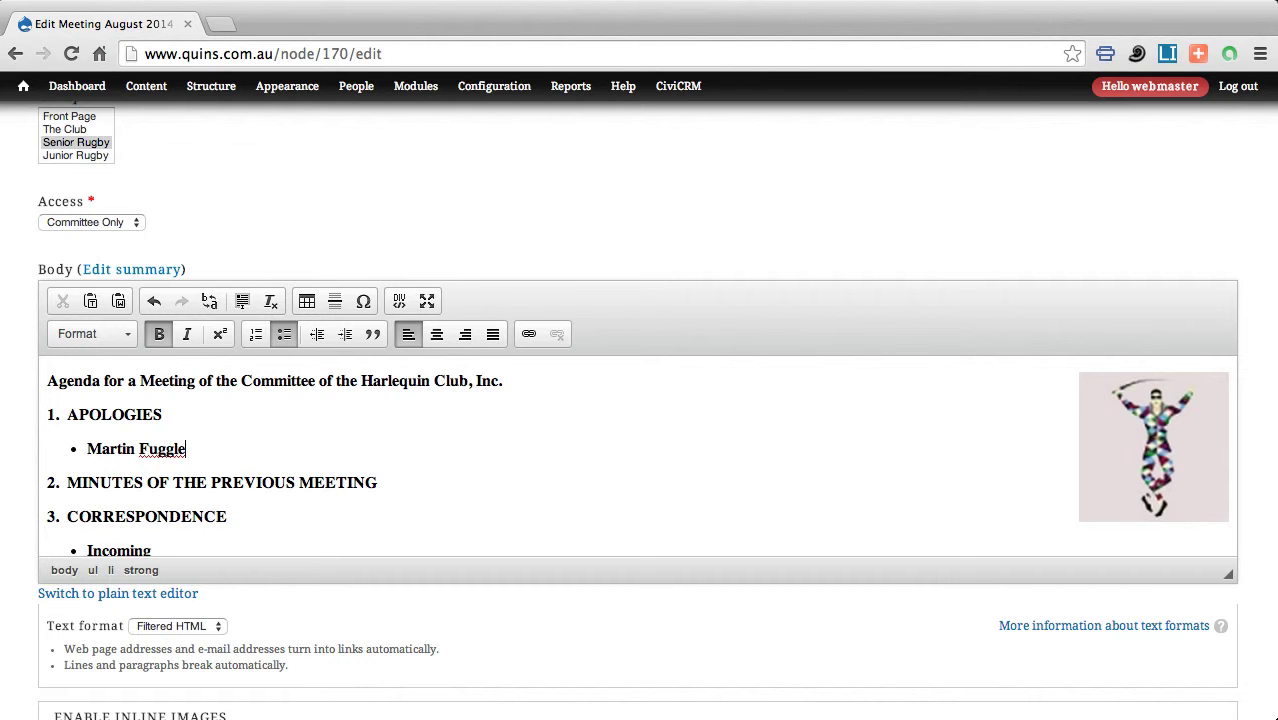
{"action": "left_click", "coordinate": [390, 483]}
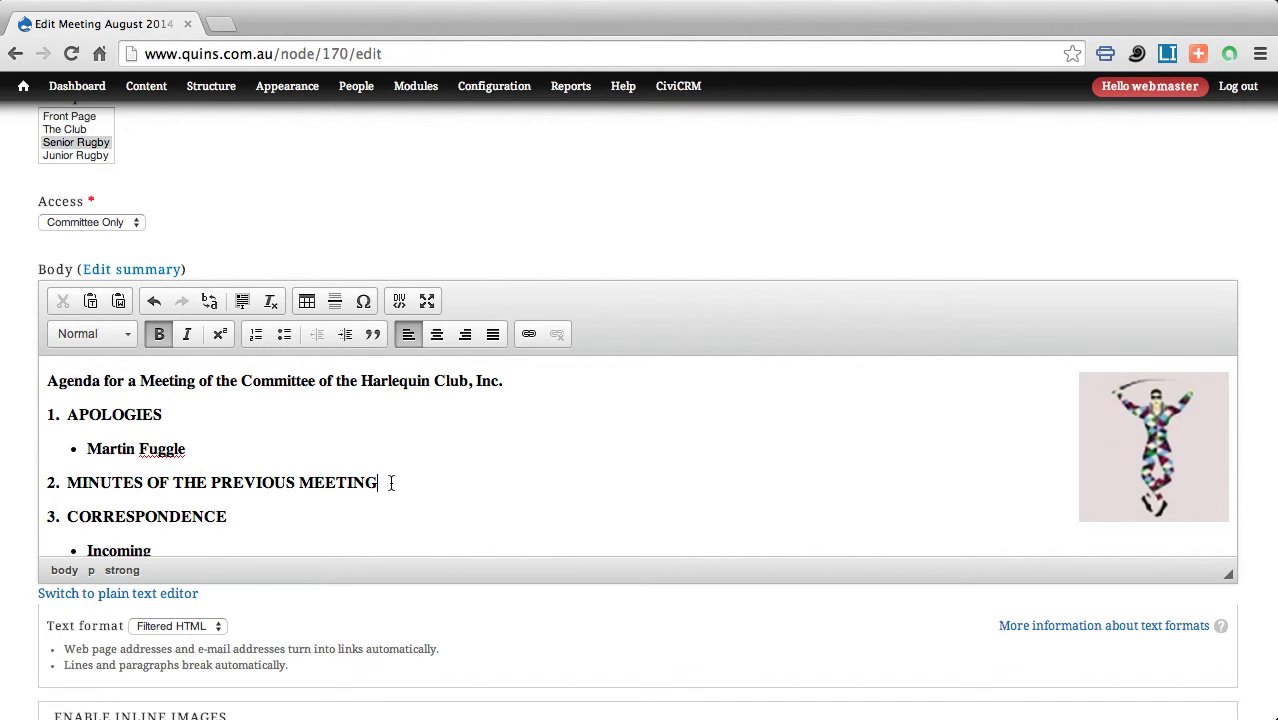
{"action": "key", "text": "Return"}
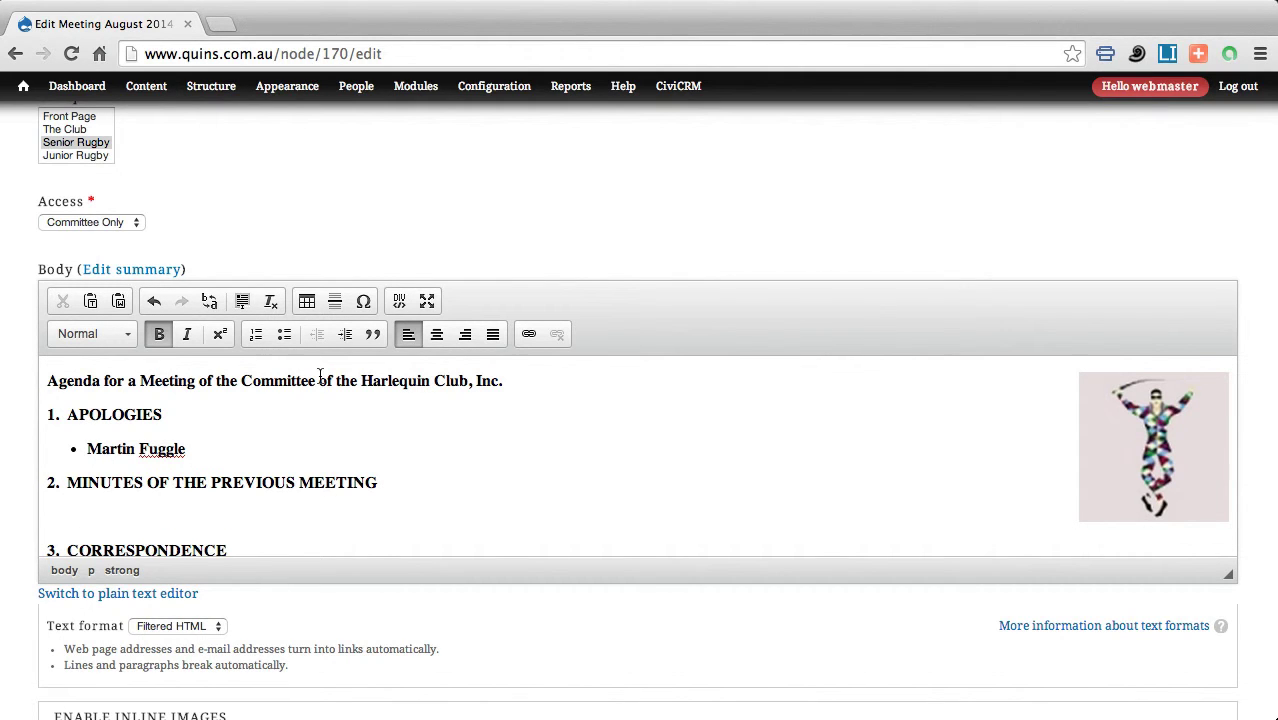
Make the blank line under MINUTES OF THE PREVIOUS MEETING an empty bullet, then scroll down to Enable Inline Files.
{"action": "left_click", "coordinate": [282, 334]}
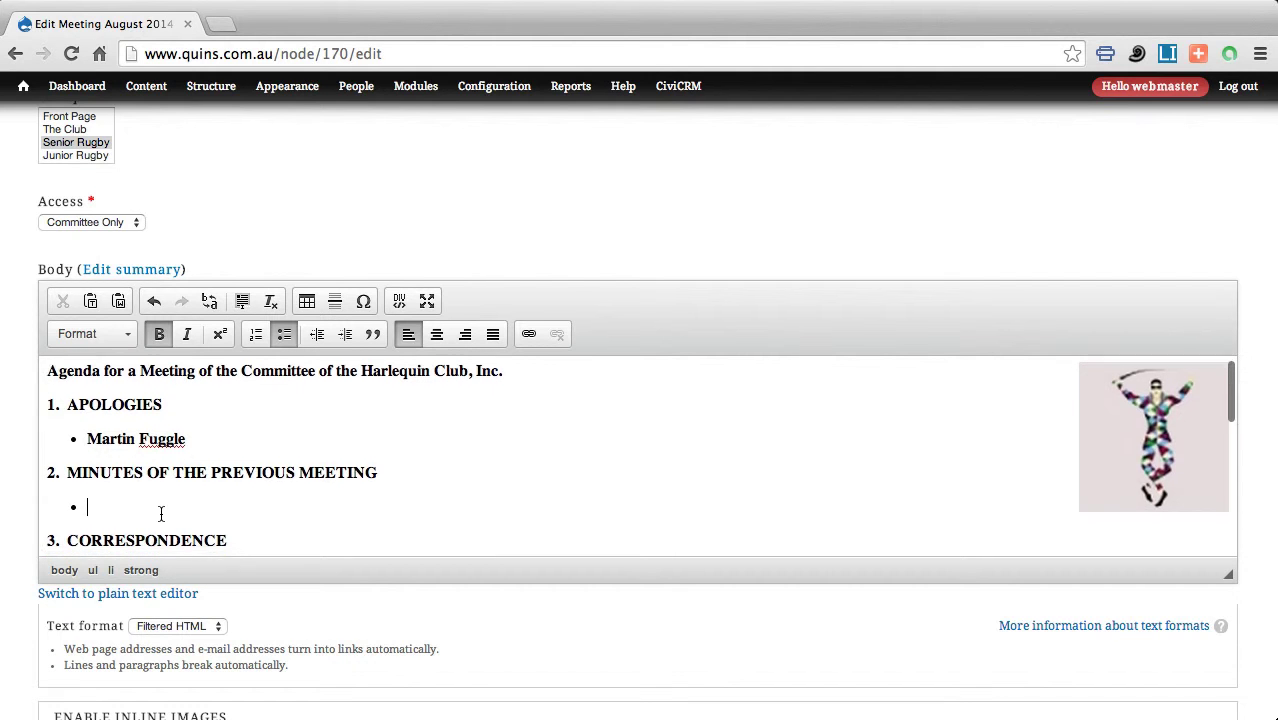
{"action": "scroll", "coordinate": [150, 510], "scroll_direction": "down", "scroll_amount": 2}
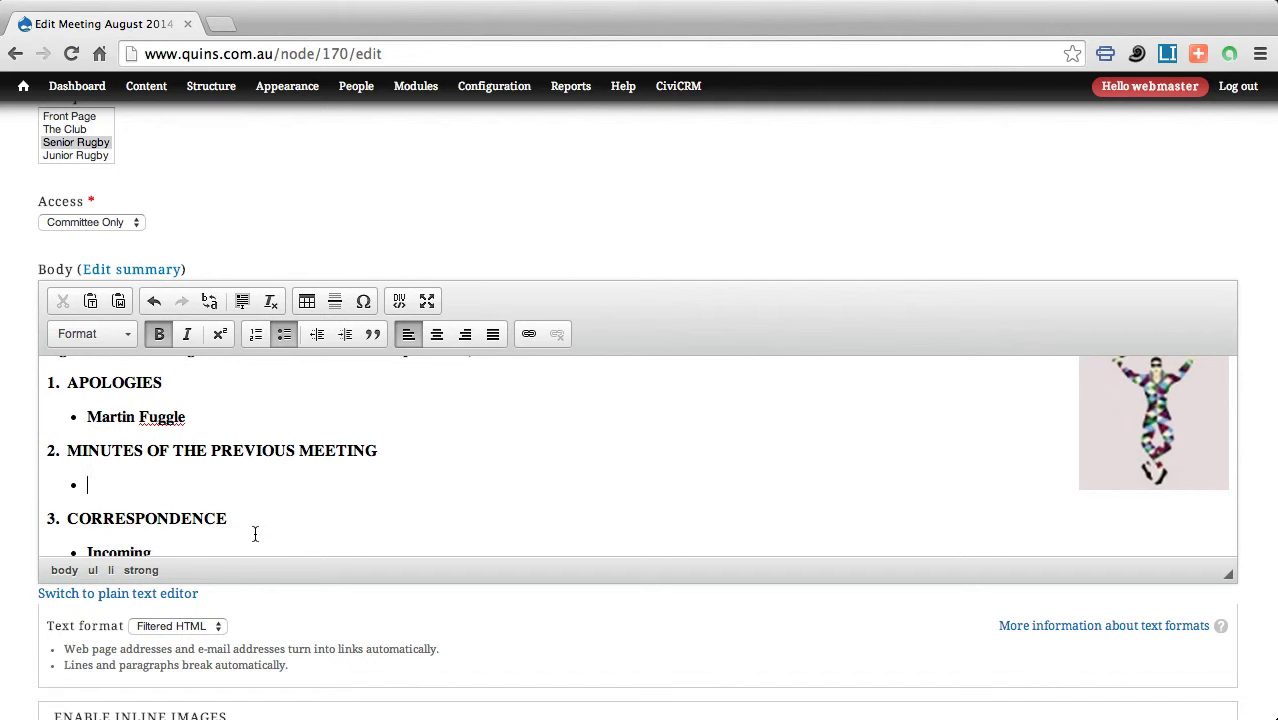
{"action": "scroll", "coordinate": [254, 605], "scroll_direction": "down", "scroll_amount": 5}
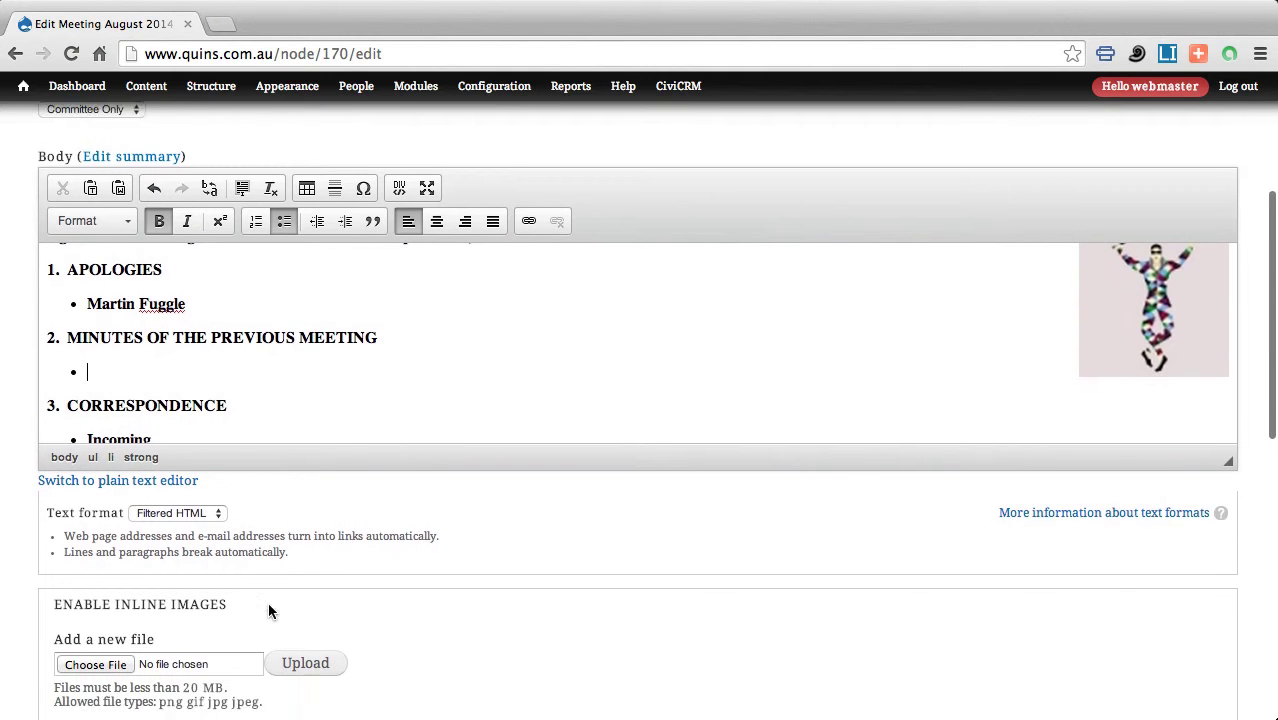
{"action": "scroll", "coordinate": [267, 608], "scroll_direction": "down", "scroll_amount": 8}
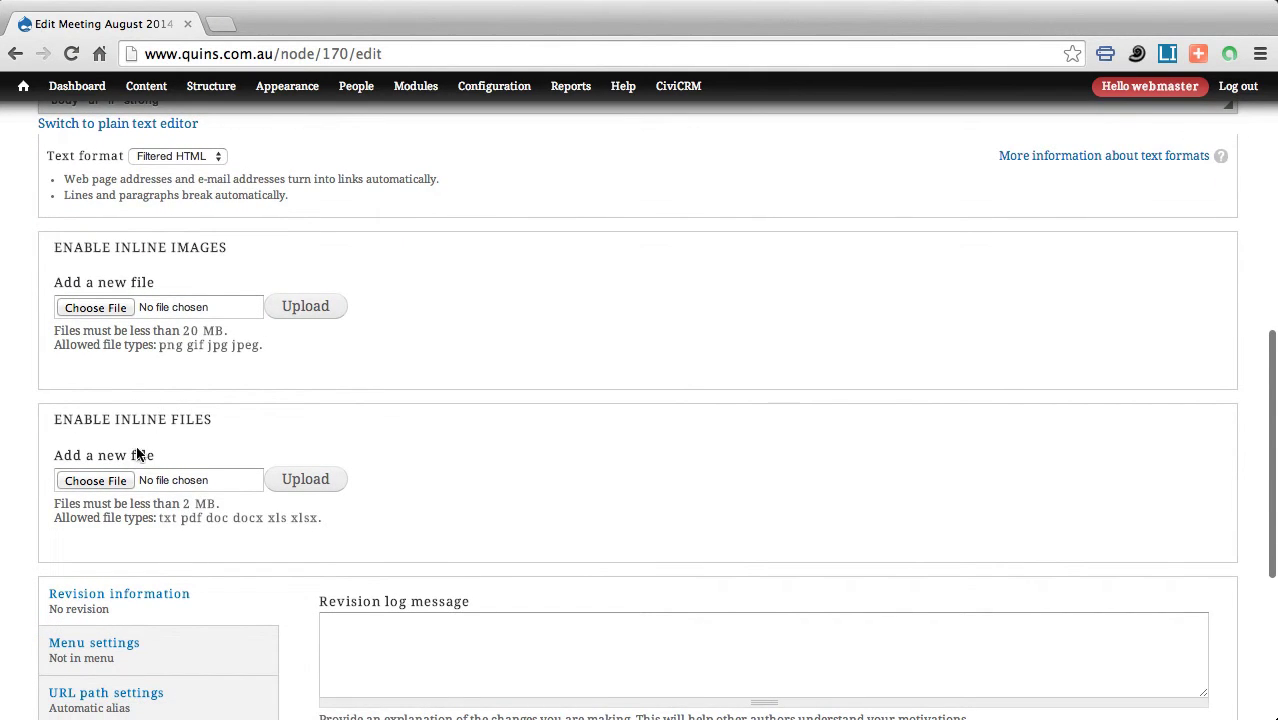
Choose 'Harlequin - Meeting (20091109) Minutes.pdf' from Google Drive > Committee Material > 2009 as the inline file.
{"action": "left_click", "coordinate": [95, 482]}
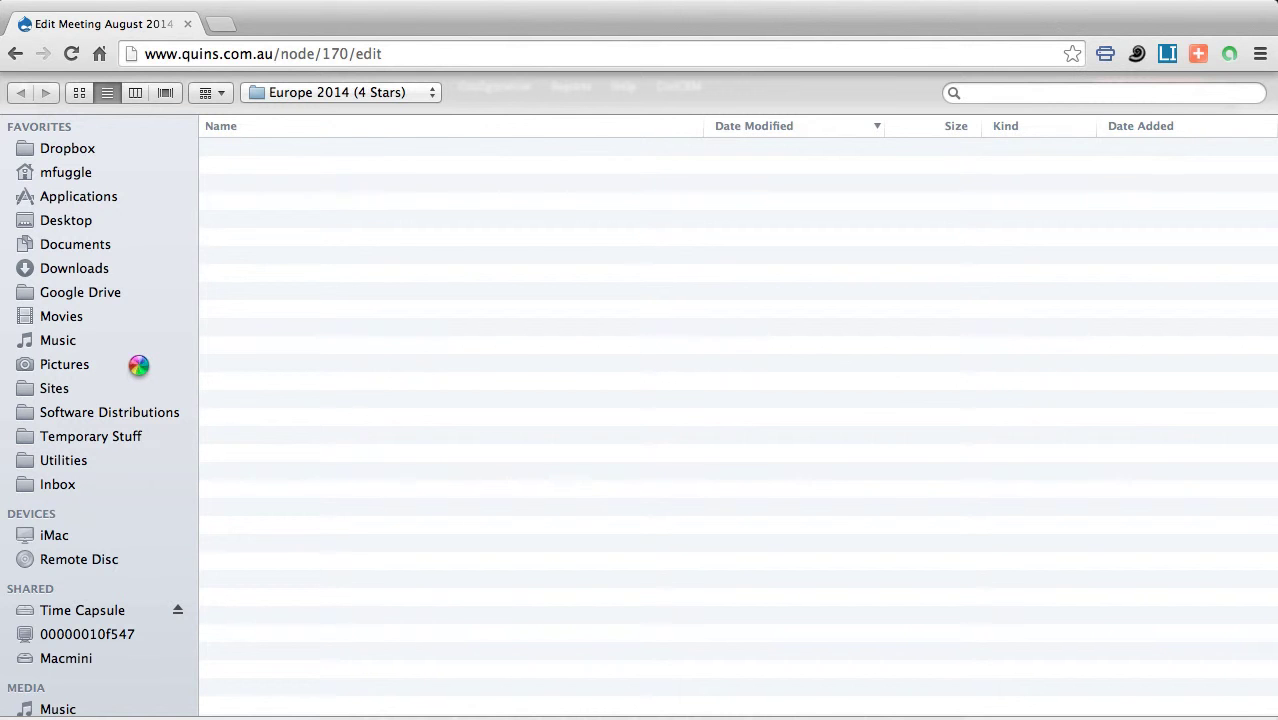
{"action": "left_click", "coordinate": [78, 294]}
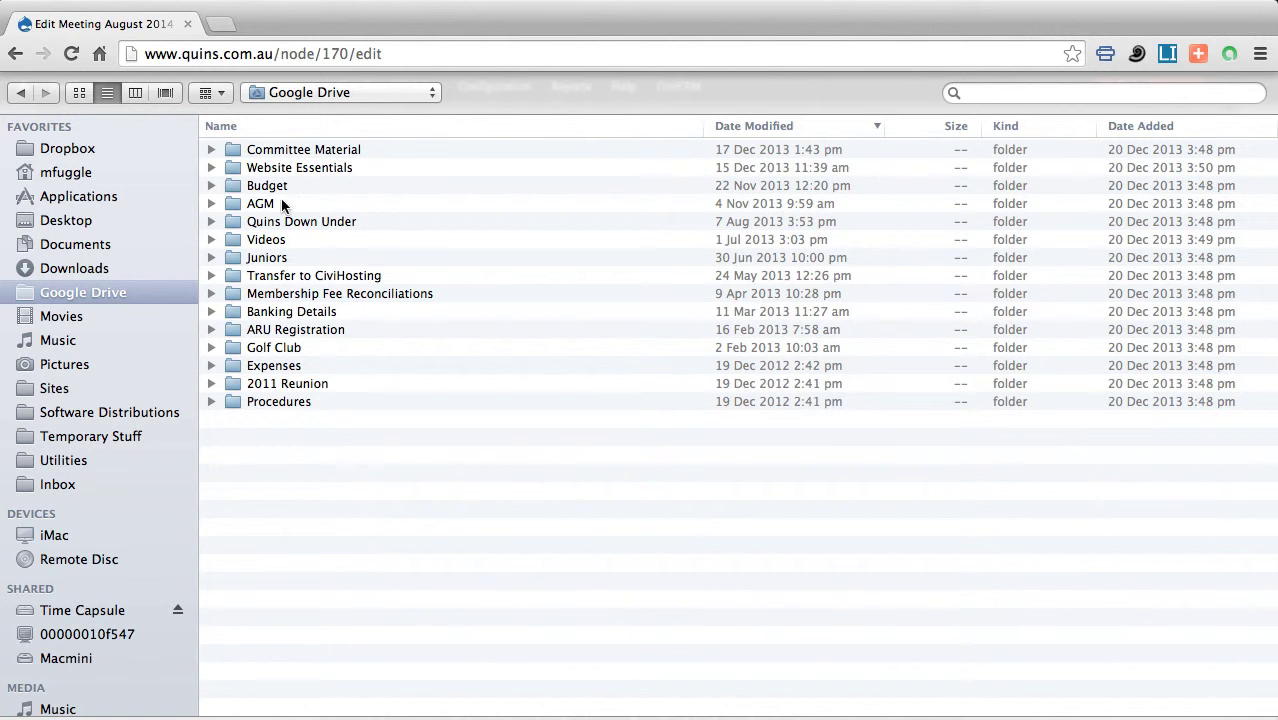
{"action": "left_click", "coordinate": [211, 150]}
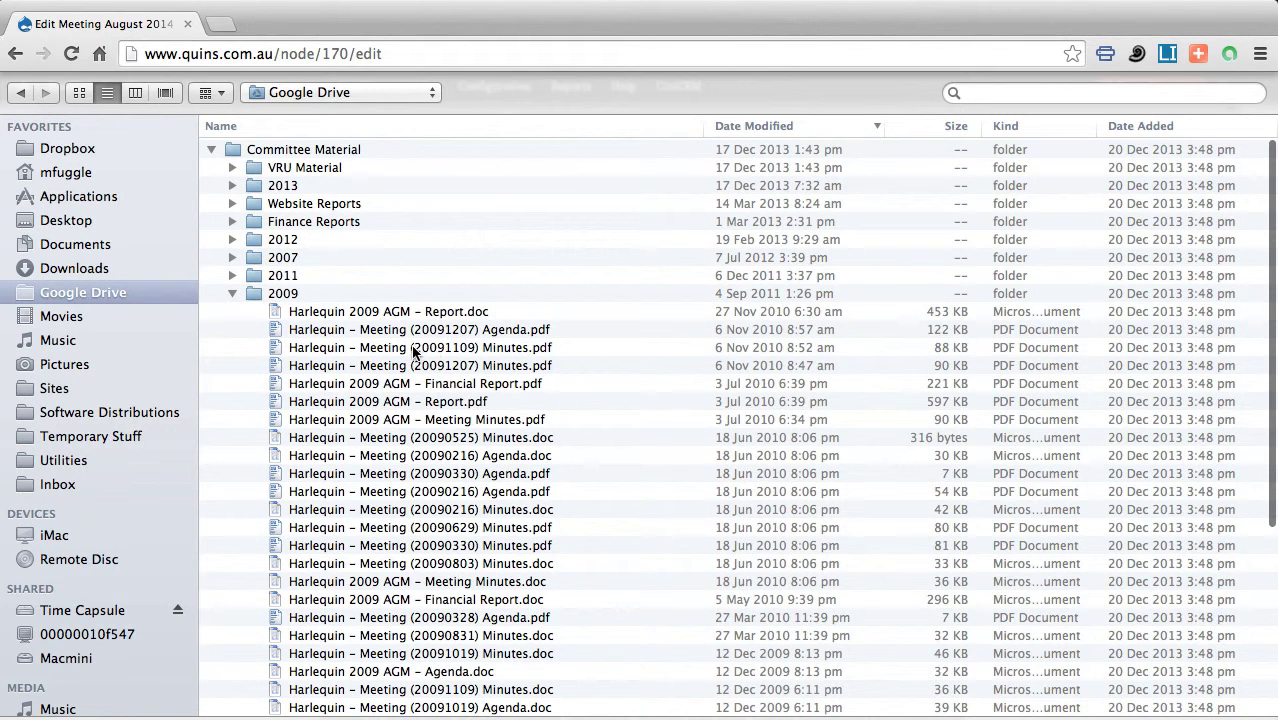
{"action": "double_click", "coordinate": [405, 347]}
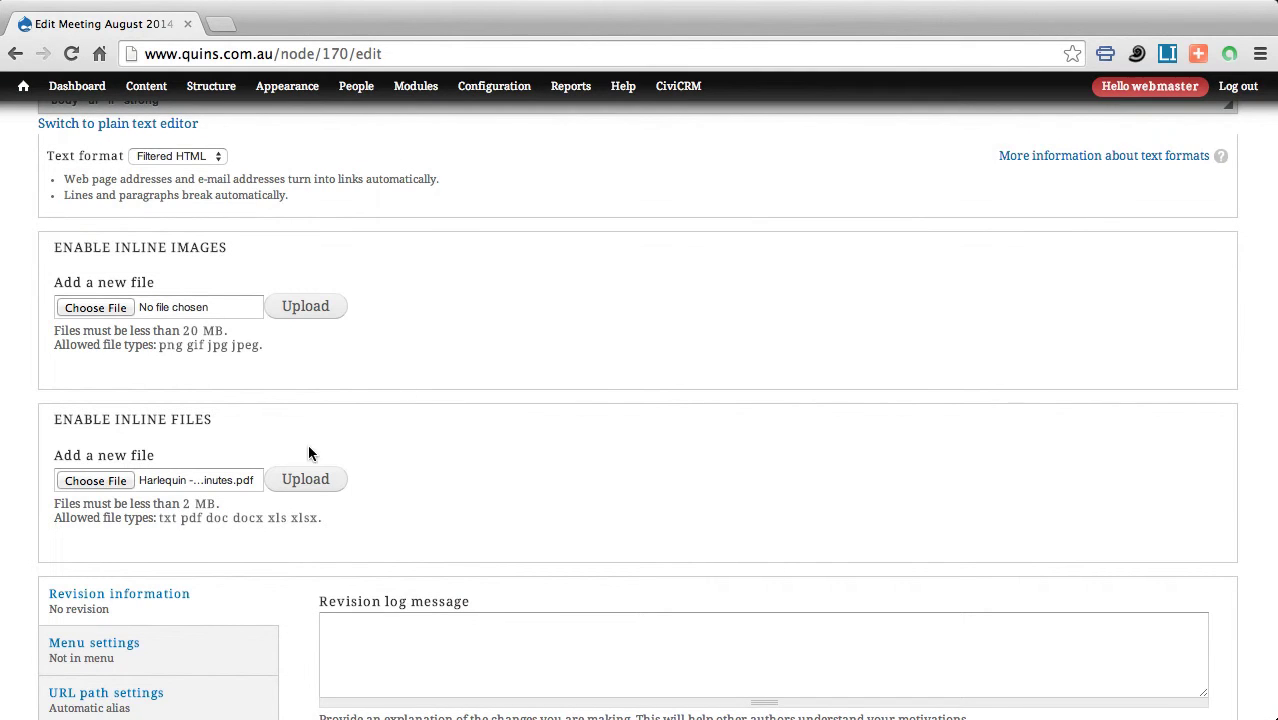
Upload the minutes PDF (85.51 KB) to the inline files and select its Description field.
{"action": "left_click", "coordinate": [304, 481]}
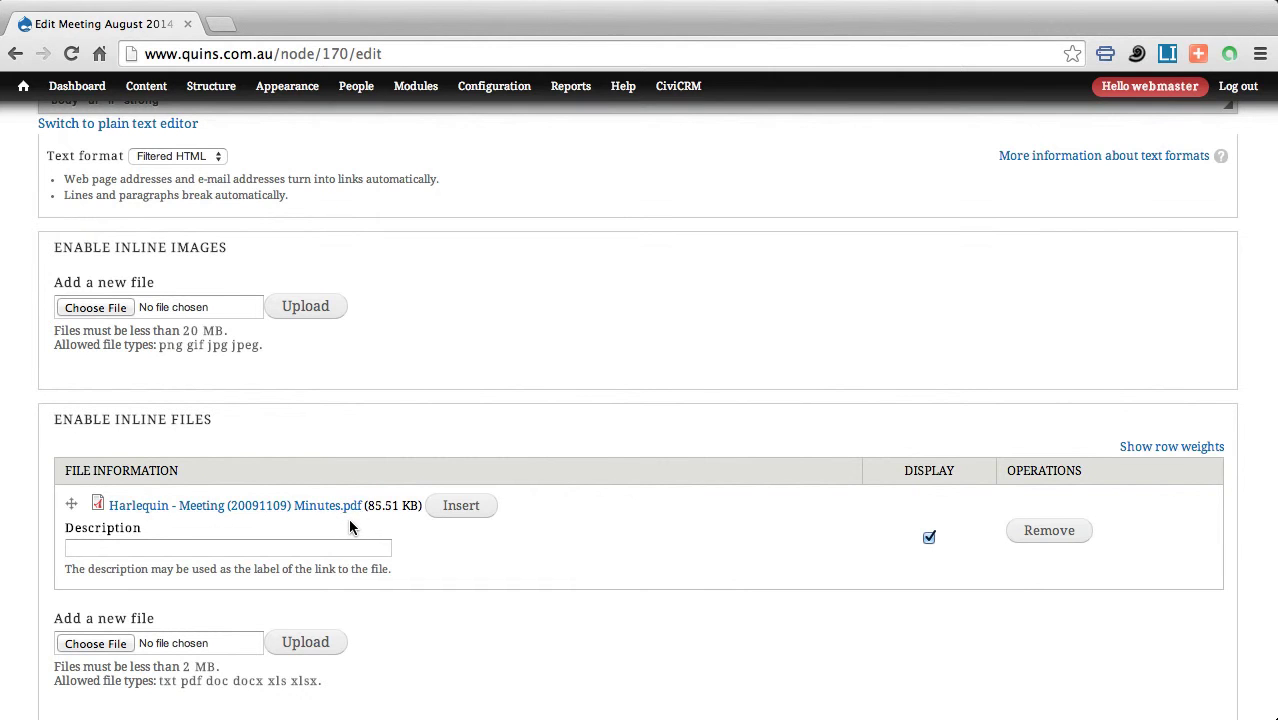
{"action": "left_click", "coordinate": [92, 549]}
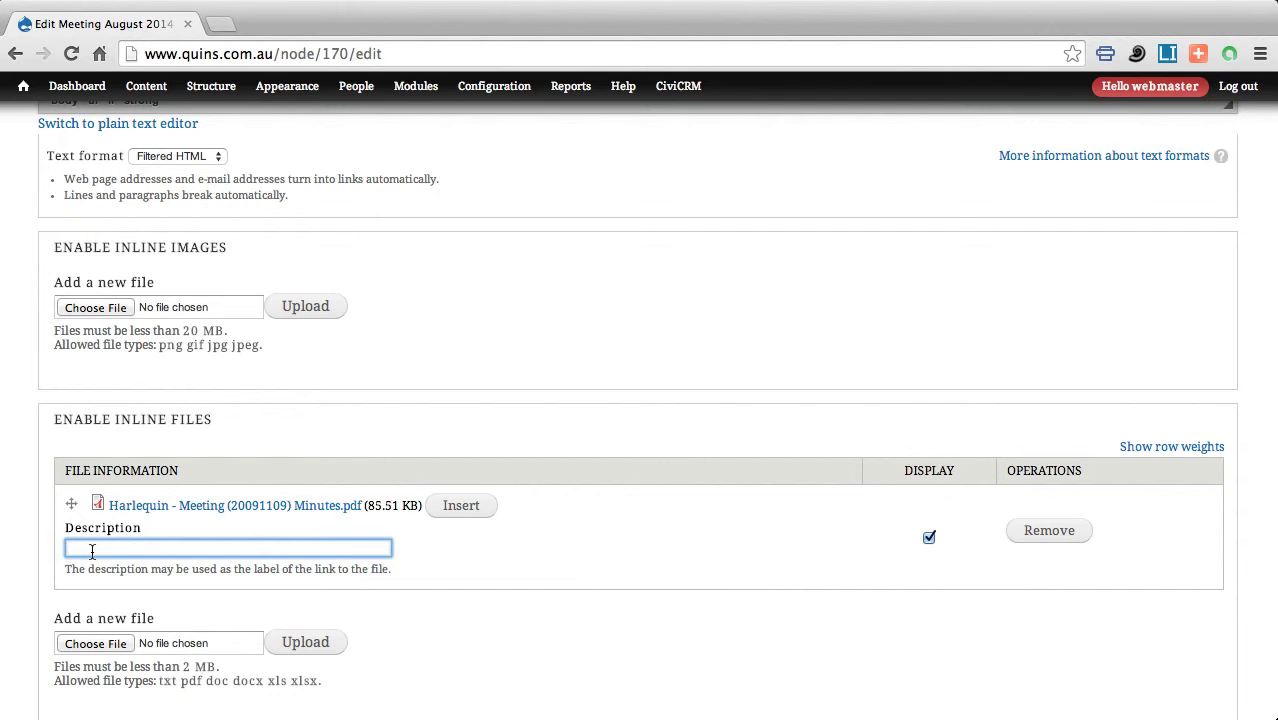
Set the minutes PDF's description to 'Minutes of the meeting July, 2014'.
{"action": "type", "text": "Minutes of the meeting July, 2014"}
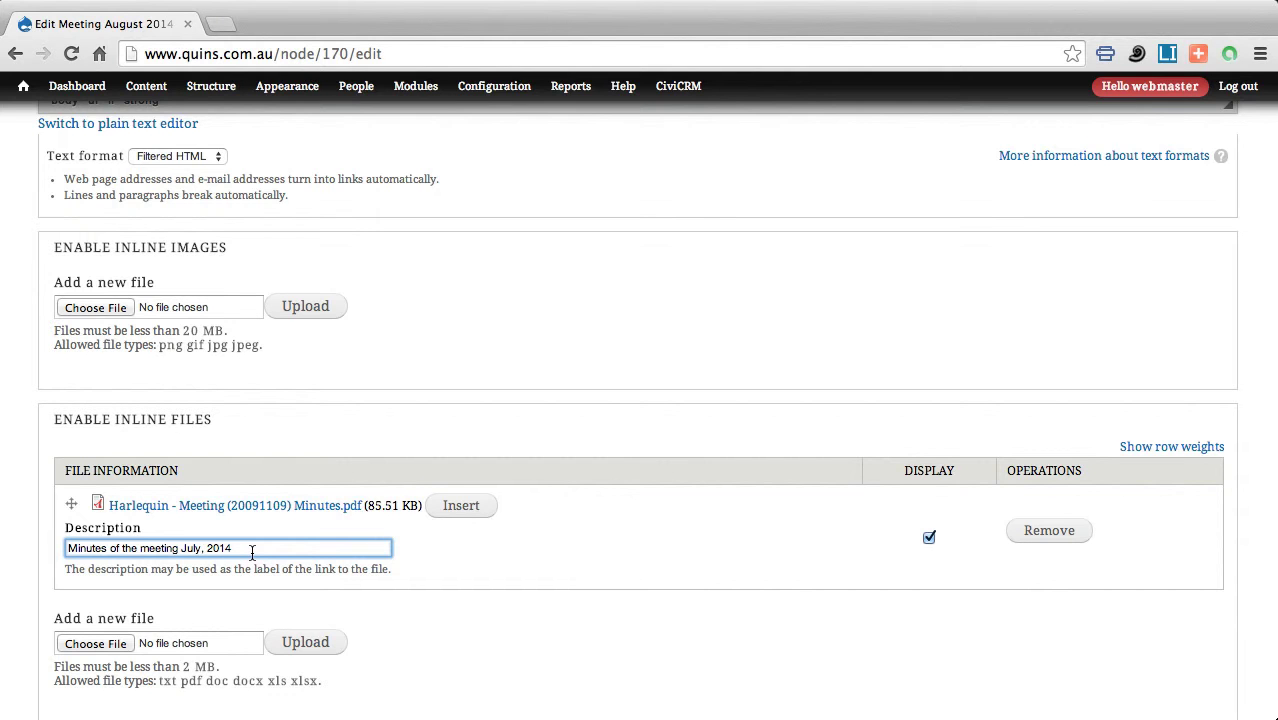
{"action": "scroll", "coordinate": [255, 552], "scroll_direction": "up", "scroll_amount": 3}
{"action": "scroll", "coordinate": [258, 557], "scroll_direction": "up", "scroll_amount": 3}
Insert a link to the July minutes PDF into the empty bullet under Minutes of the Previous Meeting.
{"action": "left_click", "coordinate": [116, 316]}
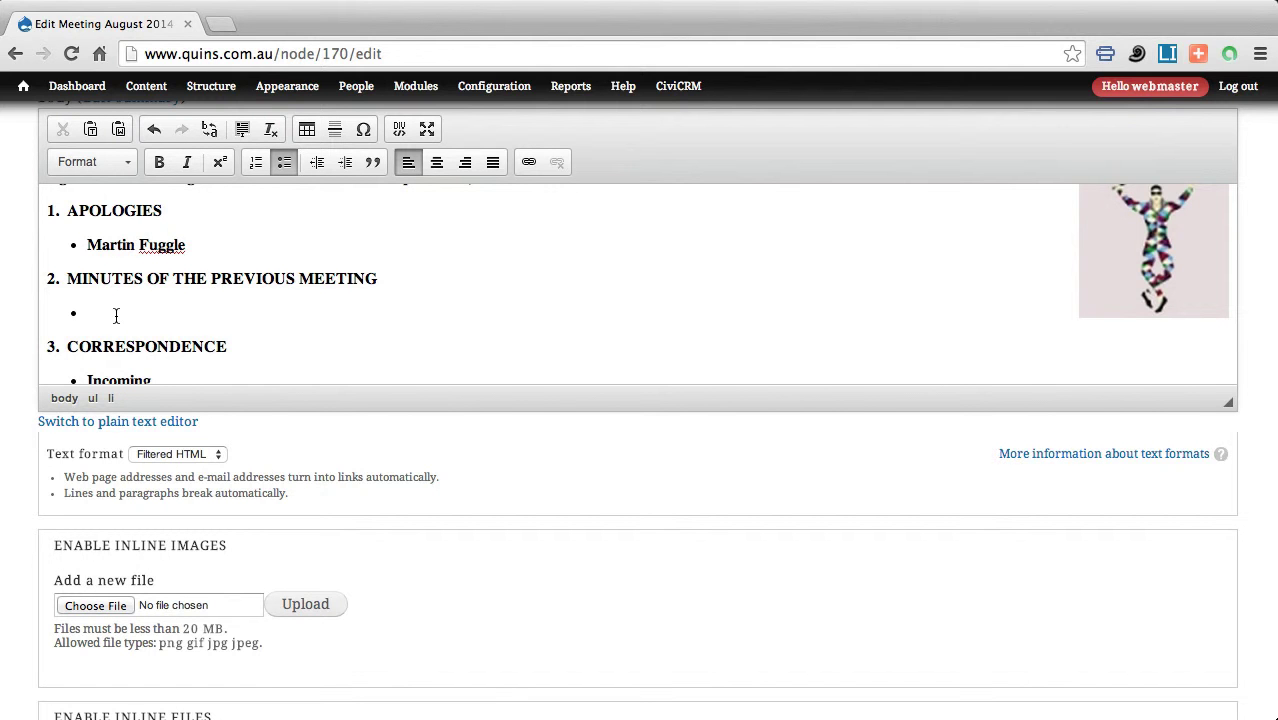
{"action": "scroll", "coordinate": [163, 323], "scroll_direction": "down", "scroll_amount": 5}
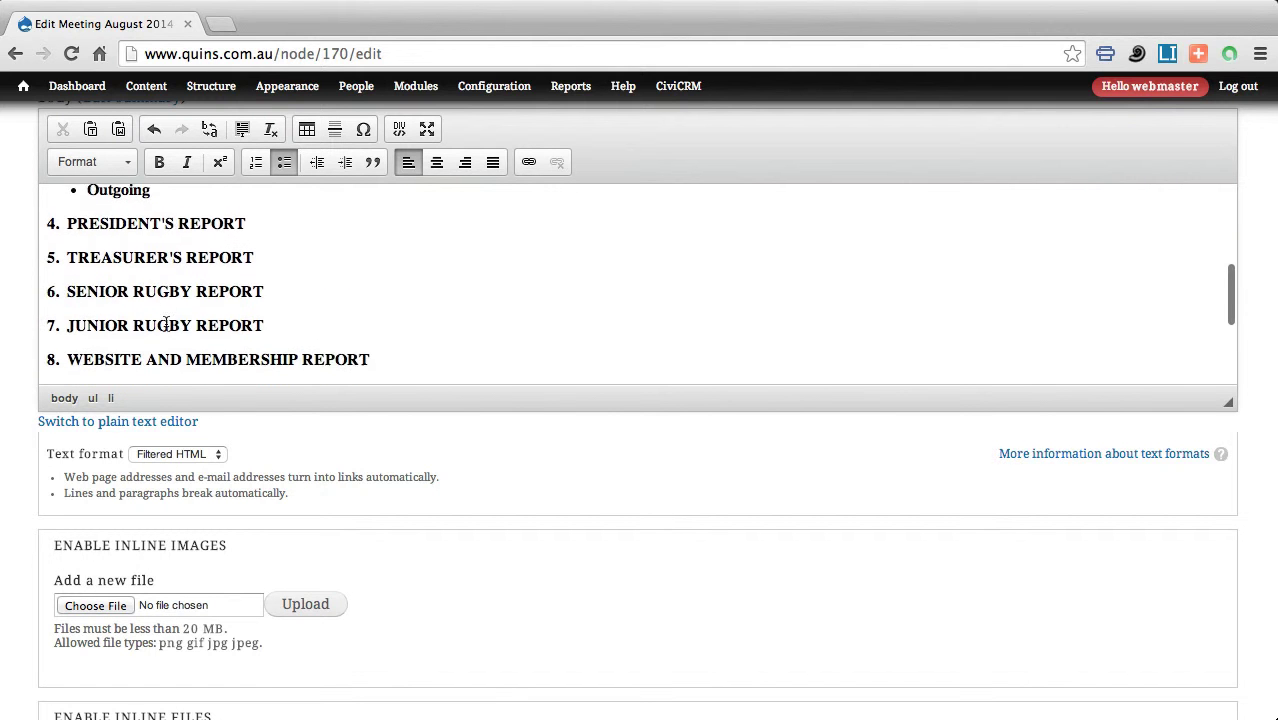
{"action": "scroll", "coordinate": [245, 486], "scroll_direction": "down", "scroll_amount": 3}
{"action": "scroll", "coordinate": [249, 490], "scroll_direction": "down", "scroll_amount": 5}
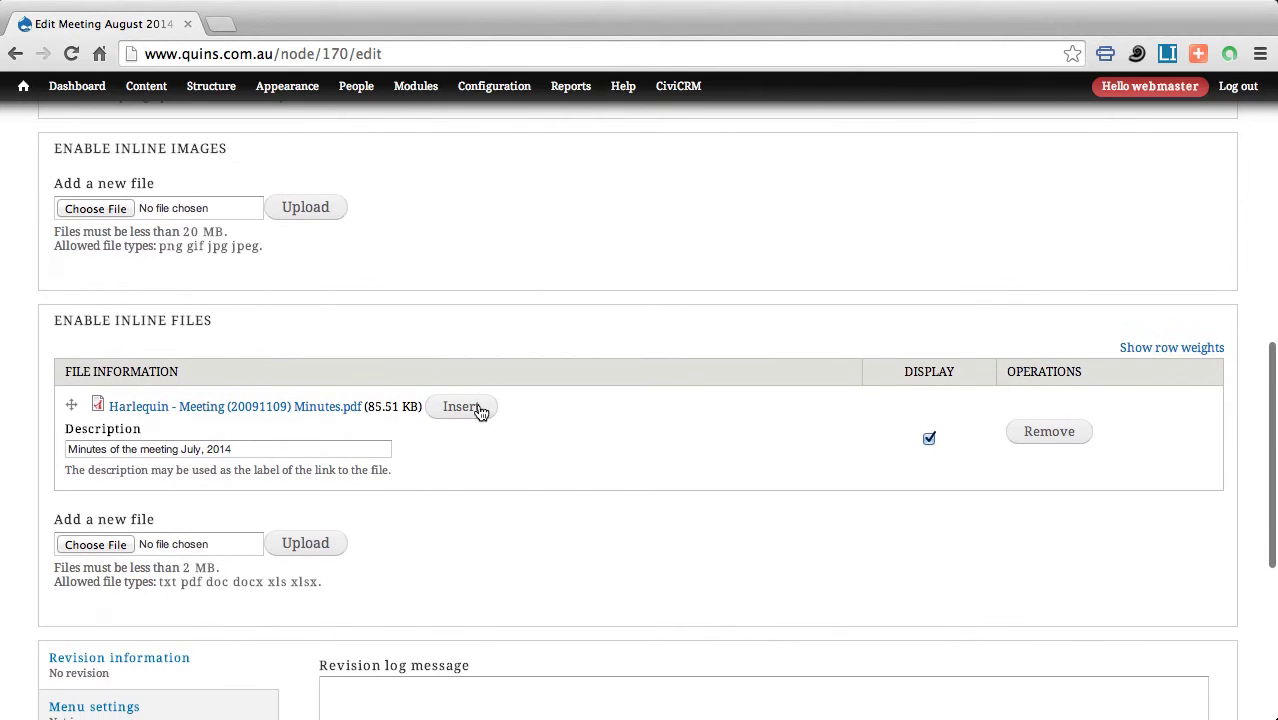
{"action": "left_click", "coordinate": [464, 410]}
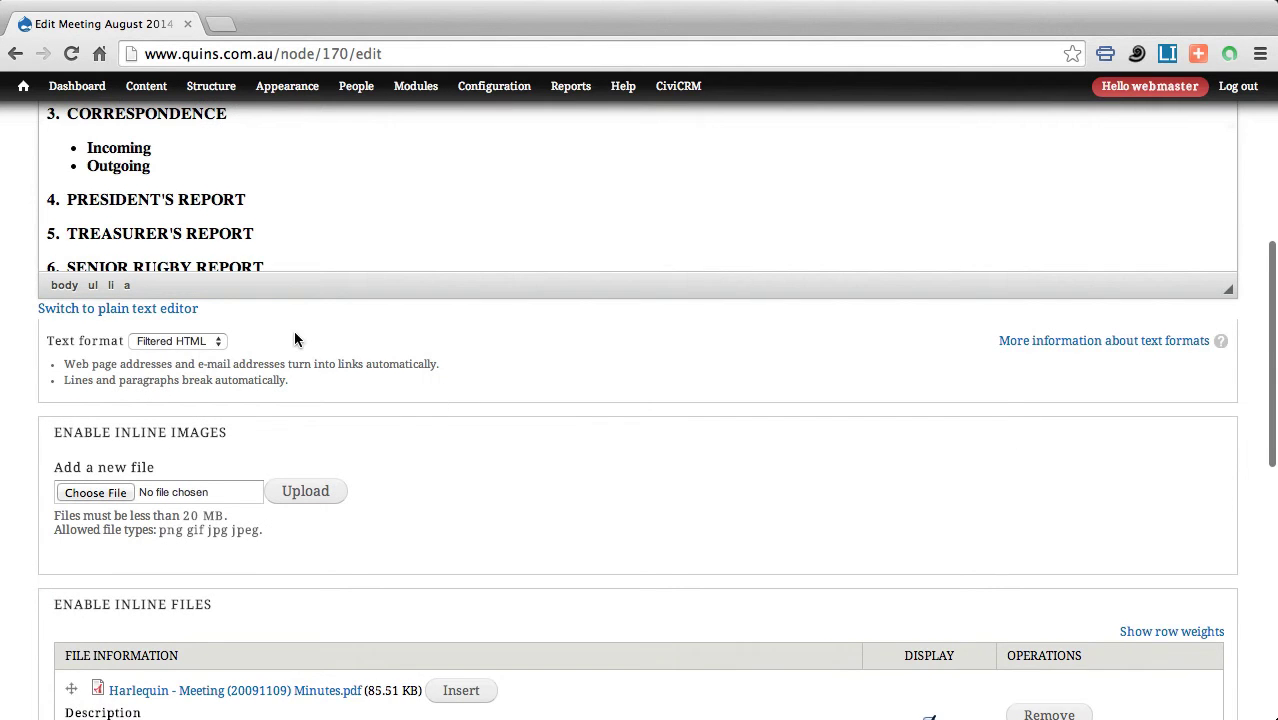
{"action": "scroll", "coordinate": [298, 337], "scroll_direction": "up", "scroll_amount": 5}
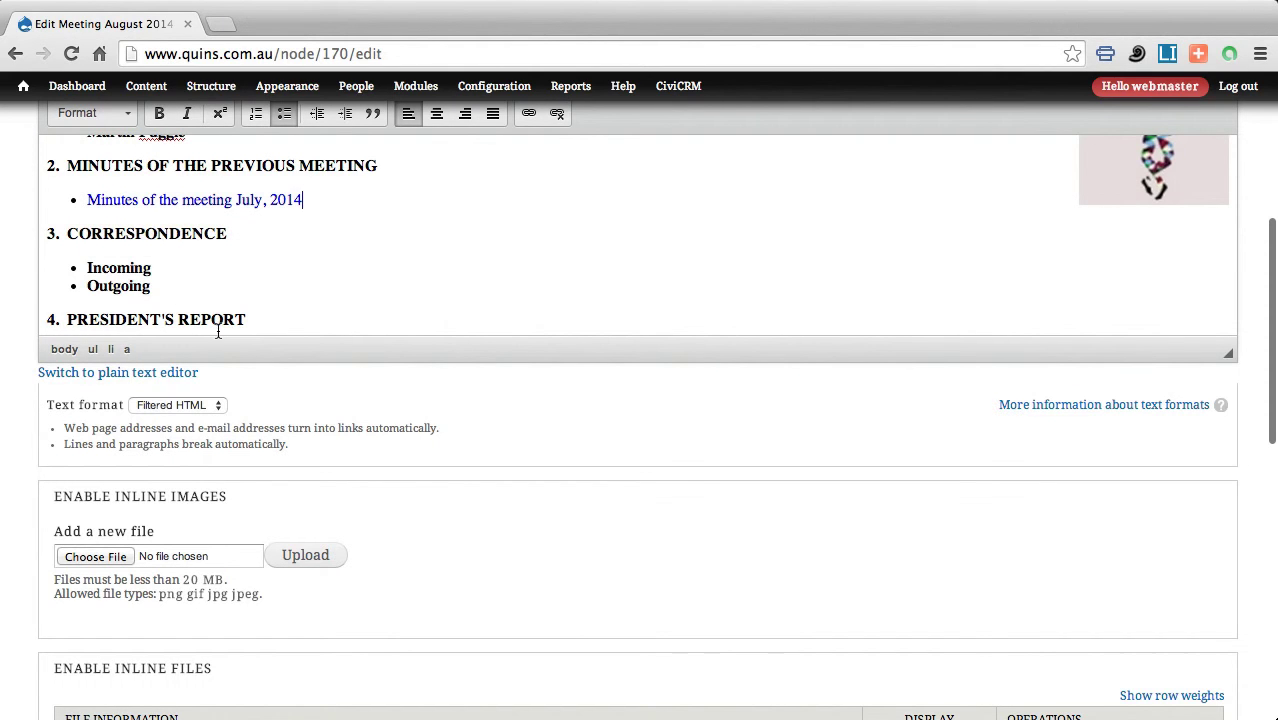
Add an indented 'Telstra Invoice' bullet beneath Incoming in the CORRESPONDENCE section.
{"action": "left_click", "coordinate": [162, 270]}
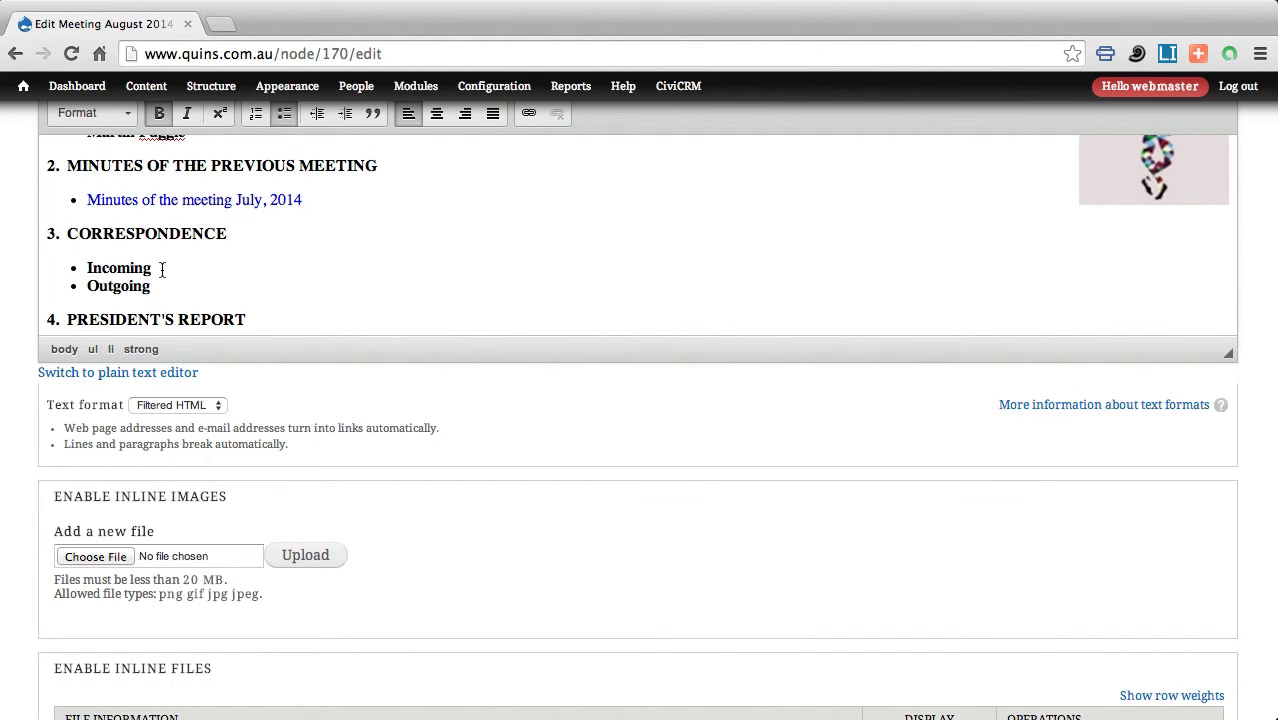
{"action": "key", "text": "Return"}
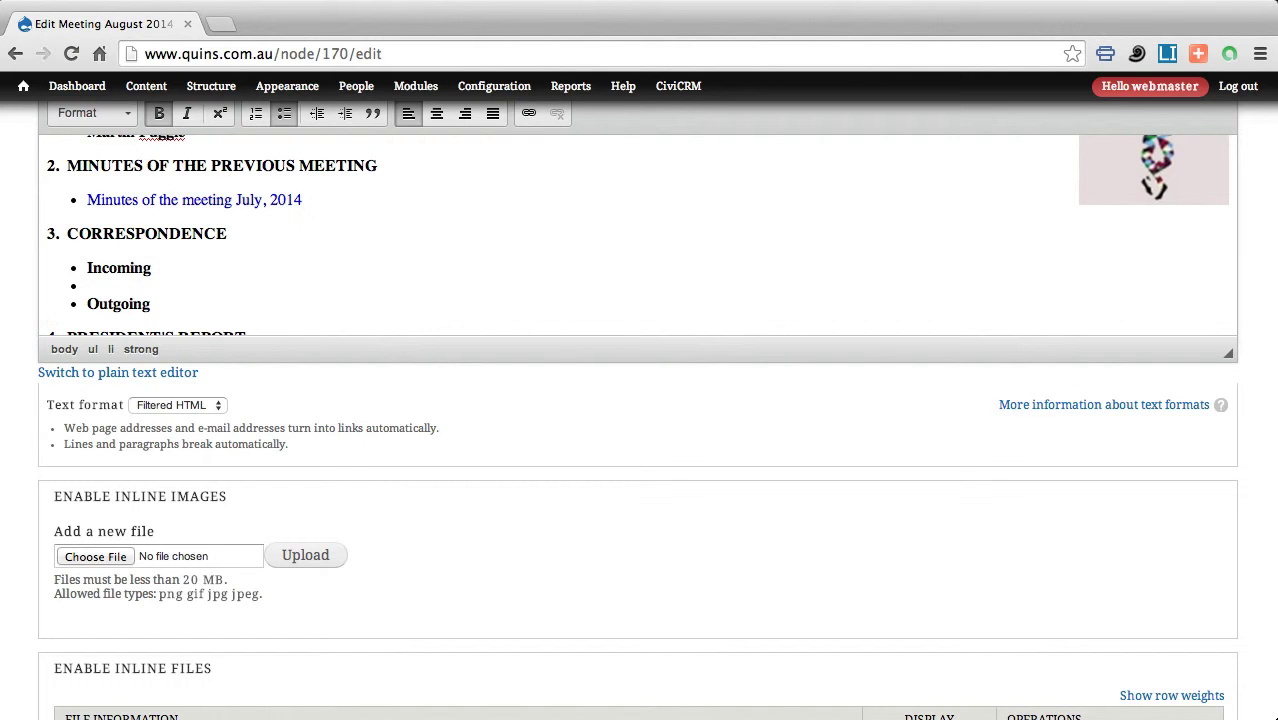
{"action": "key", "text": "Tab"}
{"action": "type", "text": "Telstra "}
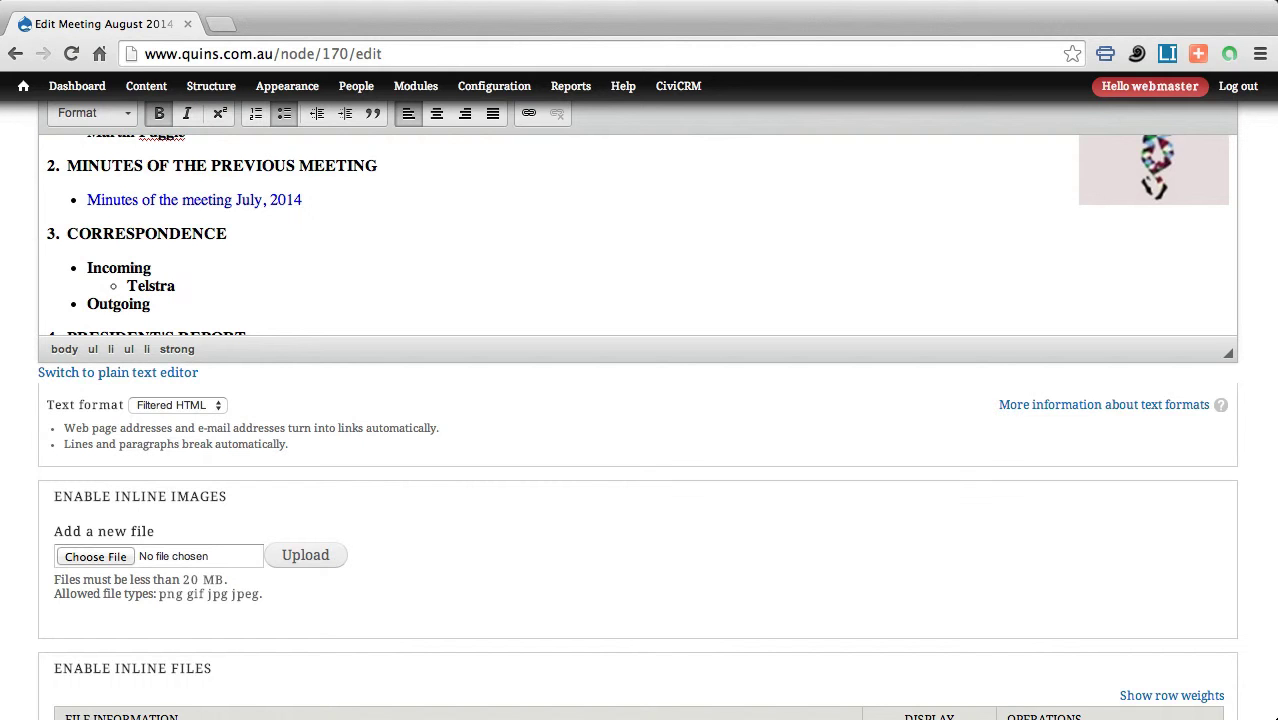
{"action": "type", "text": "Invoice"}
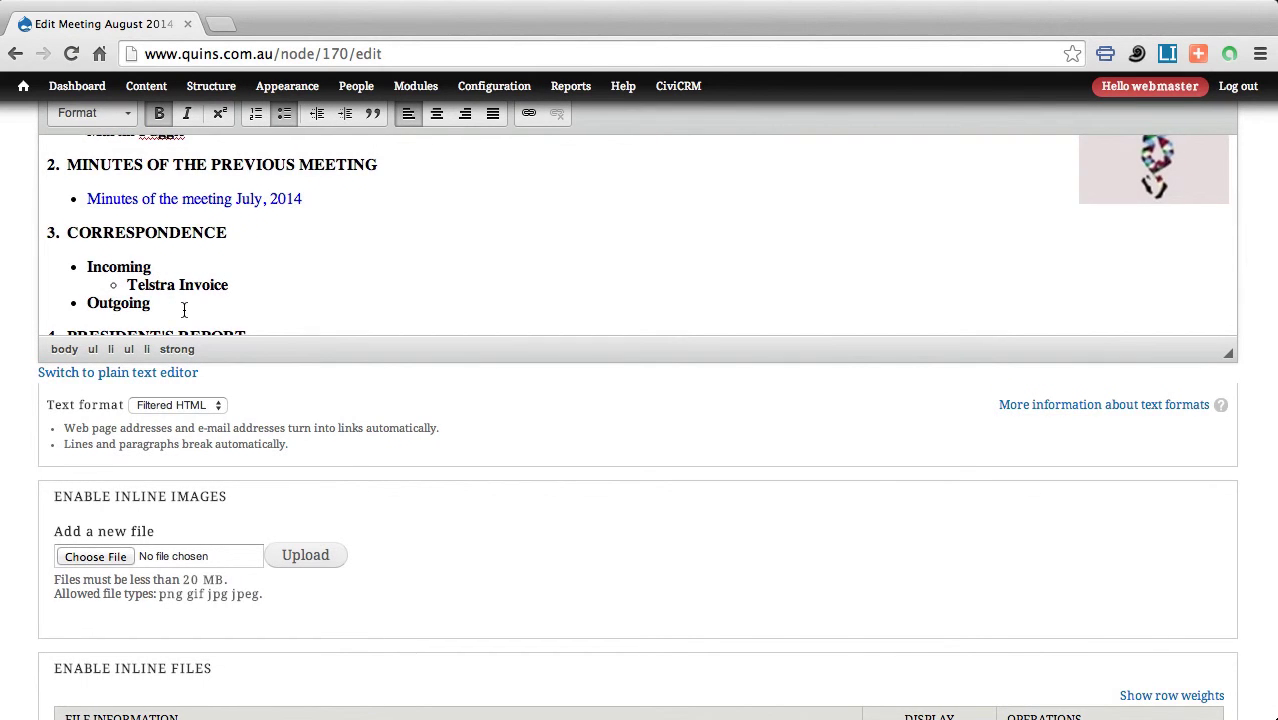
{"action": "scroll", "coordinate": [184, 310], "scroll_direction": "down", "scroll_amount": 5}
{"action": "scroll", "coordinate": [185, 315], "scroll_direction": "down", "scroll_amount": 5}
{"action": "scroll", "coordinate": [324, 382], "scroll_direction": "down", "scroll_amount": 5}
{"action": "scroll", "coordinate": [325, 384], "scroll_direction": "down", "scroll_amount": 15}
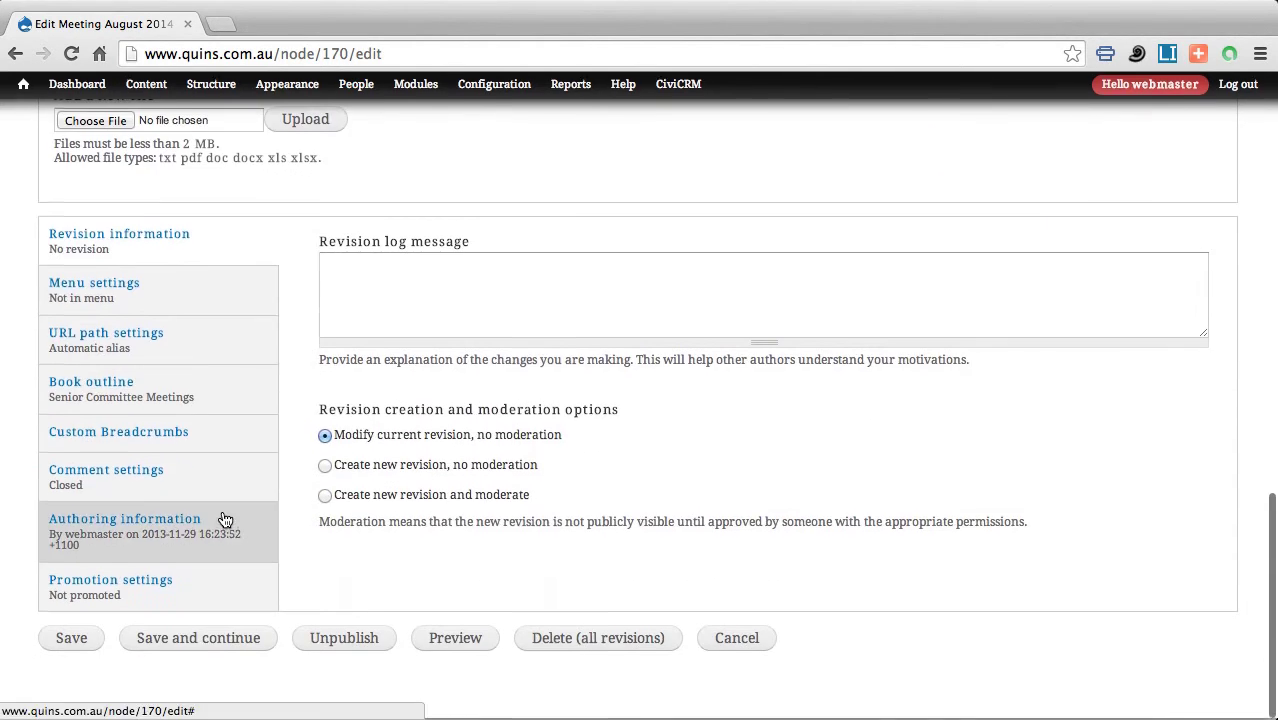
Save the August 2014 meeting and check the apology, July minutes link and Telstra Invoice on the page.
{"action": "left_click", "coordinate": [72, 641]}
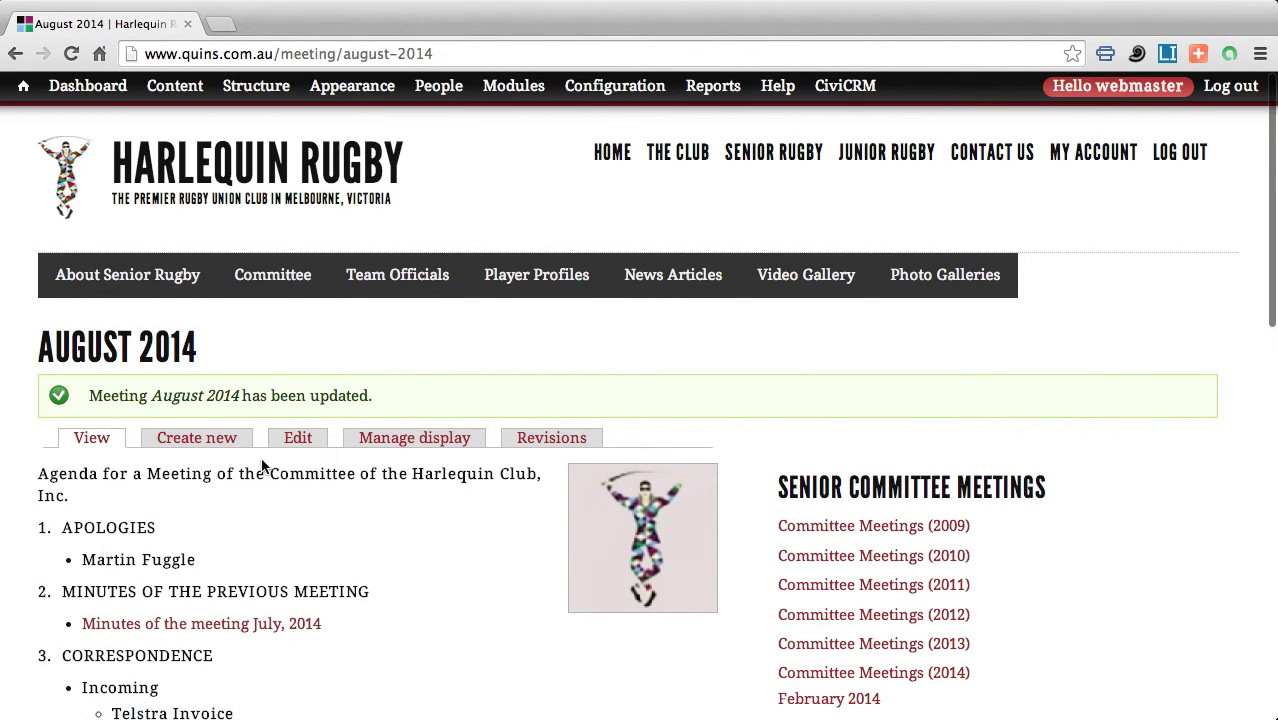
{"action": "scroll", "coordinate": [262, 465], "scroll_direction": "down", "scroll_amount": 3}
{"action": "scroll", "coordinate": [285, 356], "scroll_direction": "down", "scroll_amount": 1}
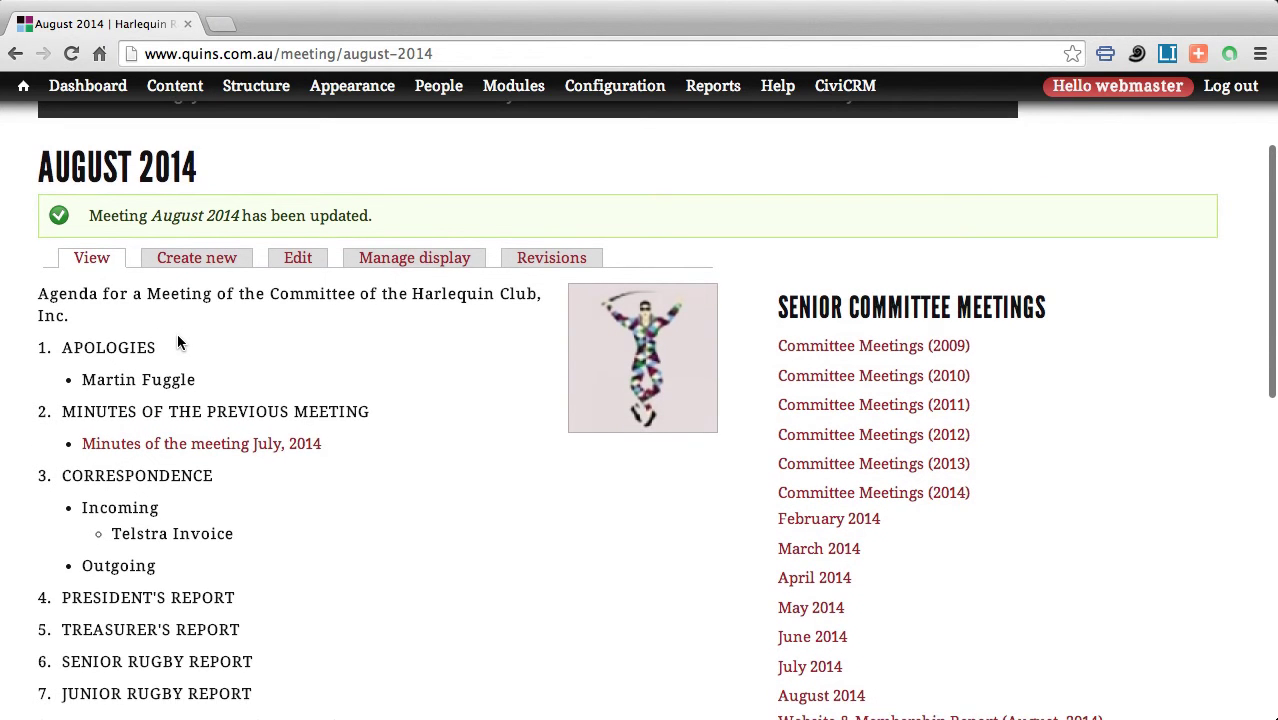
{"action": "scroll", "coordinate": [178, 343], "scroll_direction": "down", "scroll_amount": 2}
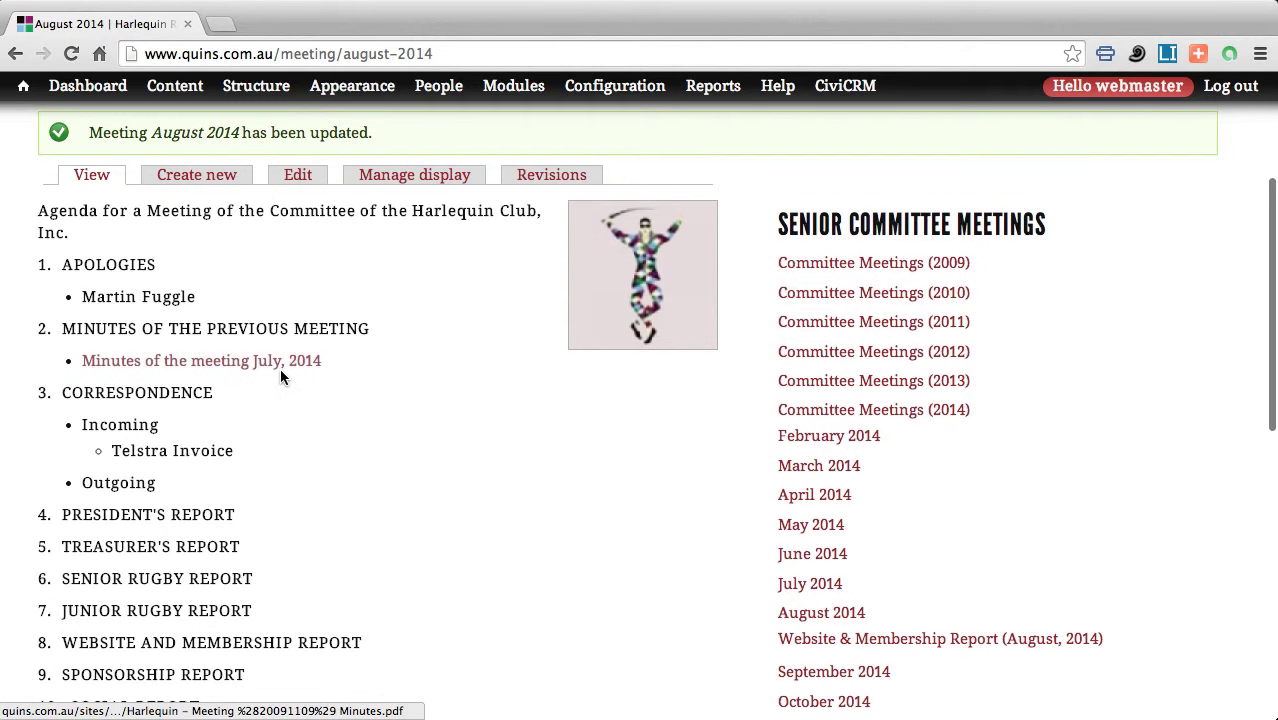
{"action": "scroll", "coordinate": [280, 376], "scroll_direction": "down", "scroll_amount": 2}
{"action": "scroll", "coordinate": [303, 358], "scroll_direction": "down", "scroll_amount": 1}
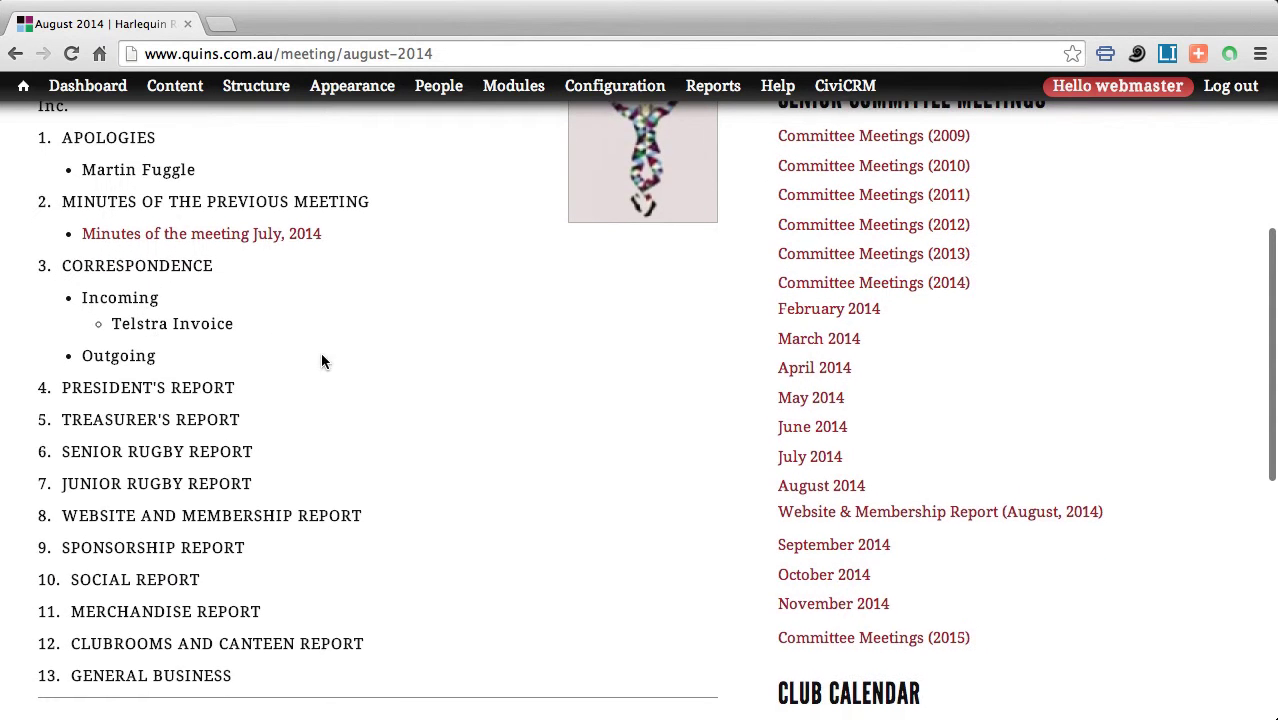
{"action": "scroll", "coordinate": [305, 359], "scroll_direction": "down", "scroll_amount": 10}
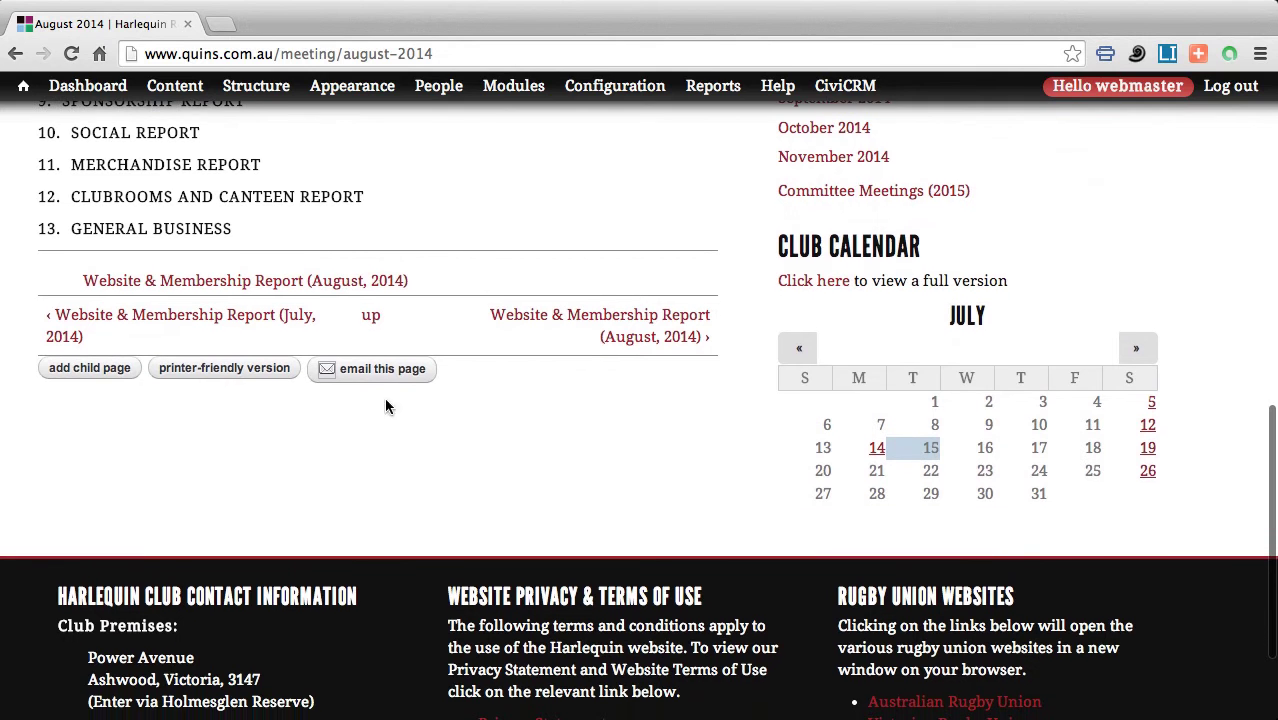
Open the Forward this page form for the August 2014 page and enter the recipient's e-mail address.
{"action": "left_click", "coordinate": [374, 373]}
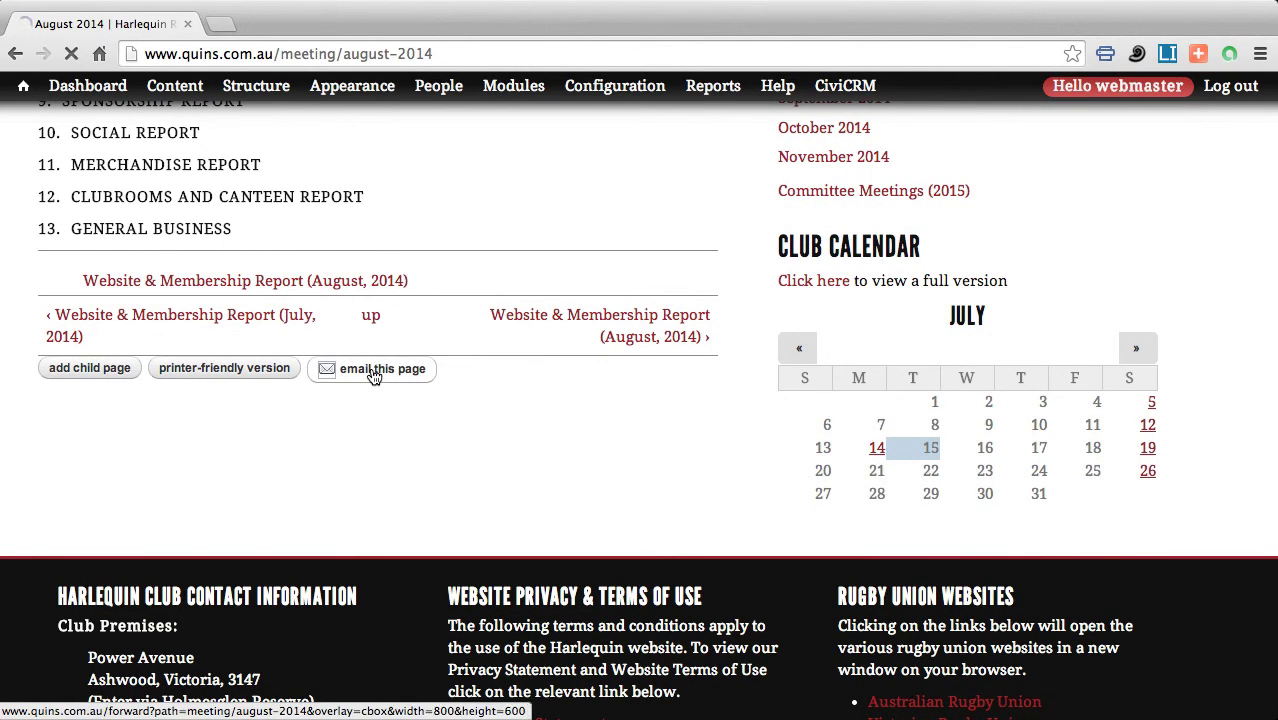
{"action": "left_click", "coordinate": [69, 543]}
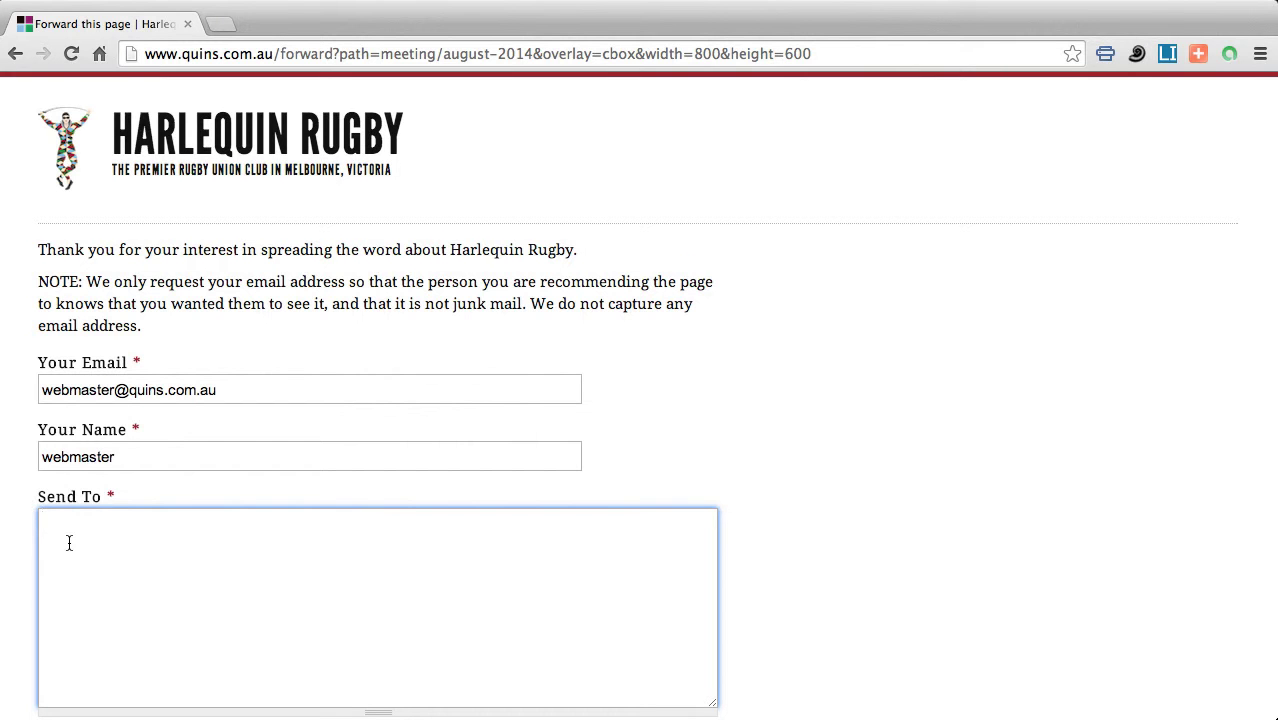
{"action": "scroll", "coordinate": [72, 545], "scroll_direction": "down", "scroll_amount": 3}
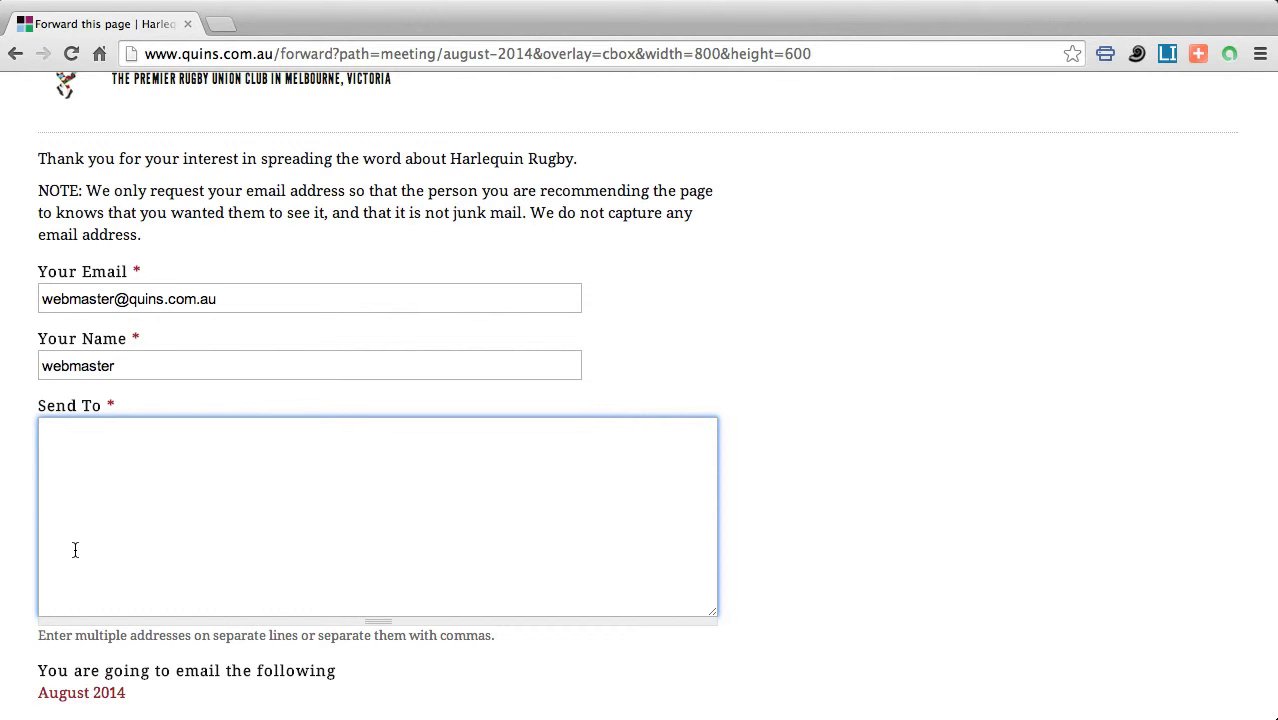
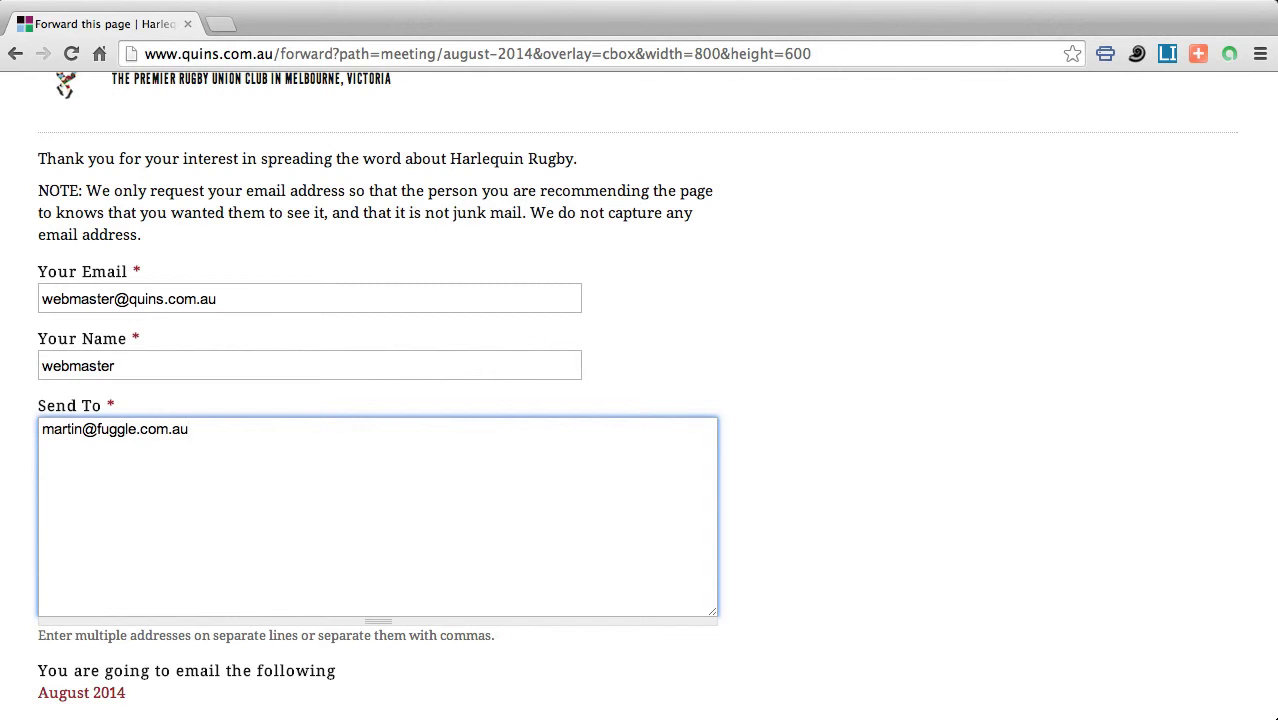
{"action": "scroll", "coordinate": [94, 568], "scroll_direction": "down", "scroll_amount": 5}
{"action": "left_click", "coordinate": [110, 597]}
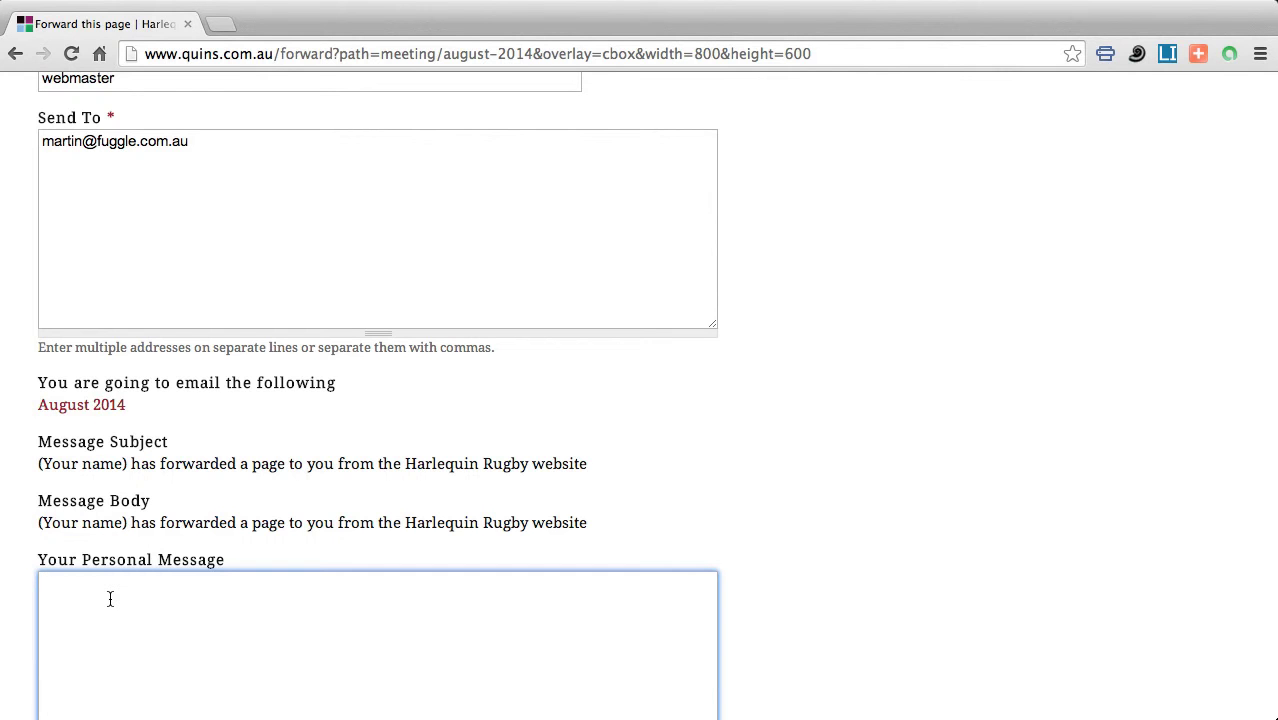
Send the page with a note attaching the August meeting agenda and July meeting minutes.
{"action": "type", "text": "Please find attached the agenda for th"}
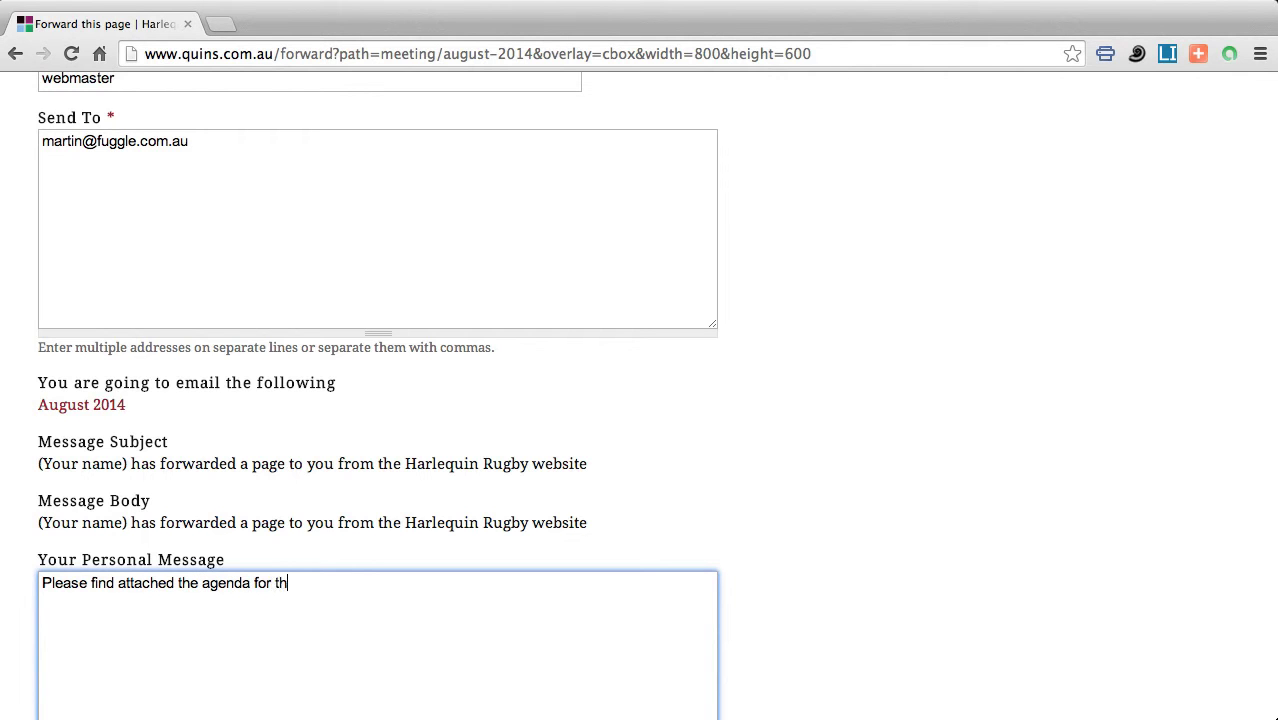
{"action": "type", "text": "e August meeting and the m"}
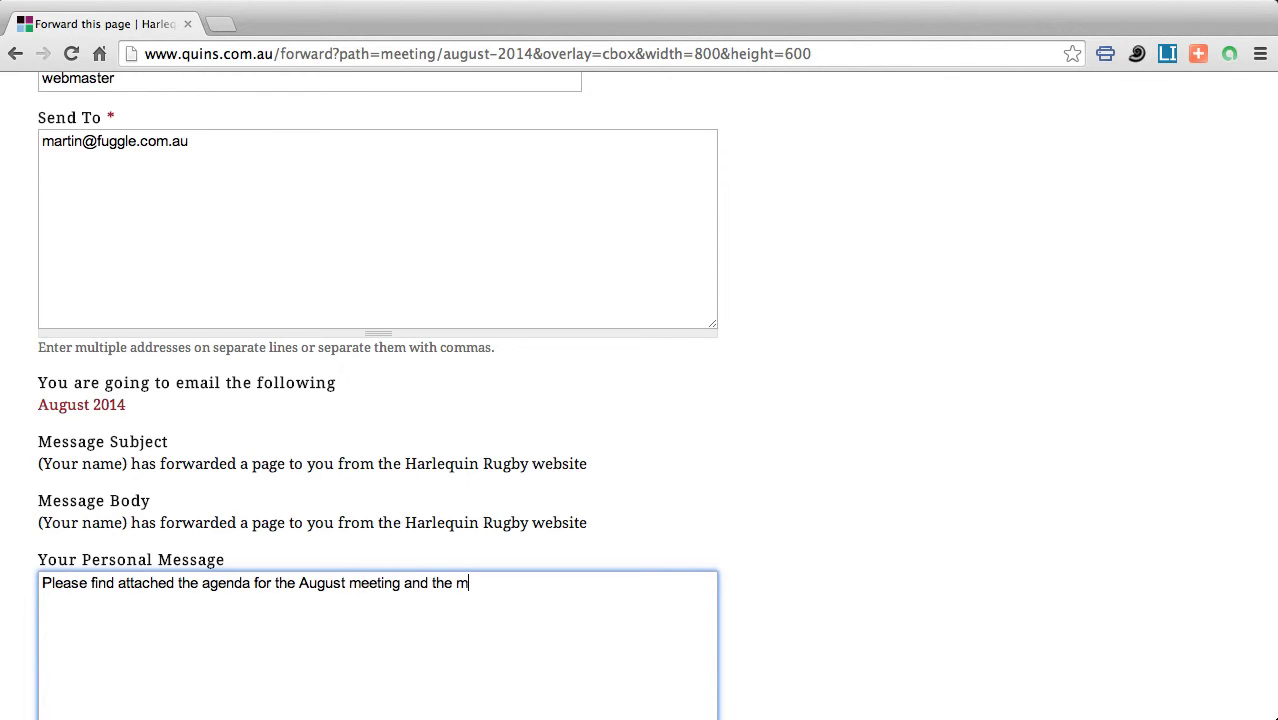
{"action": "type", "text": "inutes of the July"}
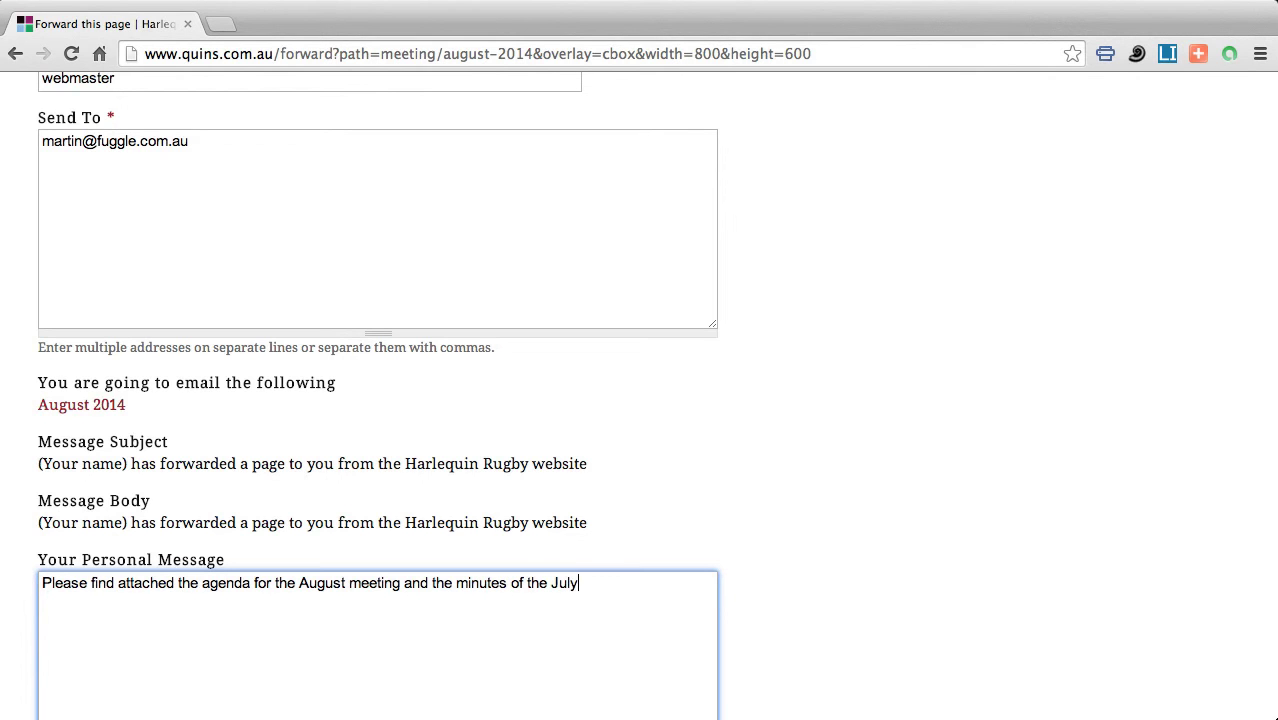
{"action": "type", "text": " Meeting"}
{"action": "scroll", "coordinate": [190, 620], "scroll_direction": "down", "scroll_amount": 5}
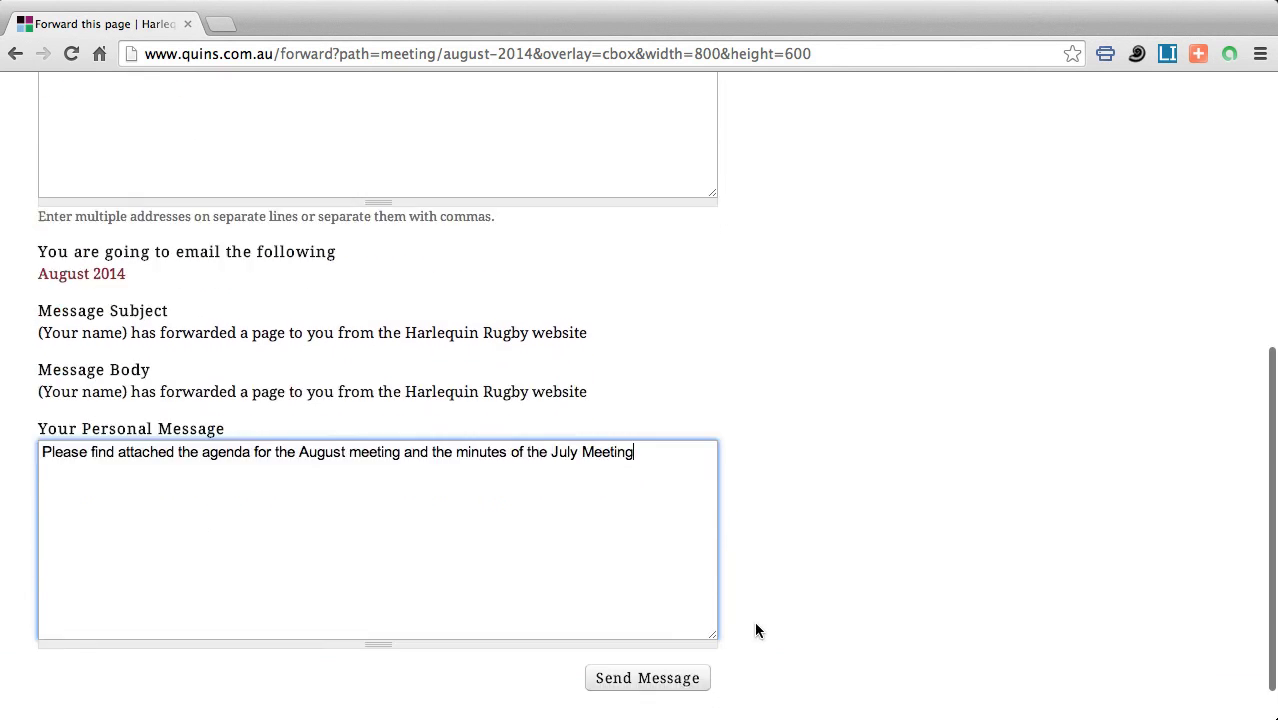
{"action": "left_click", "coordinate": [653, 629]}
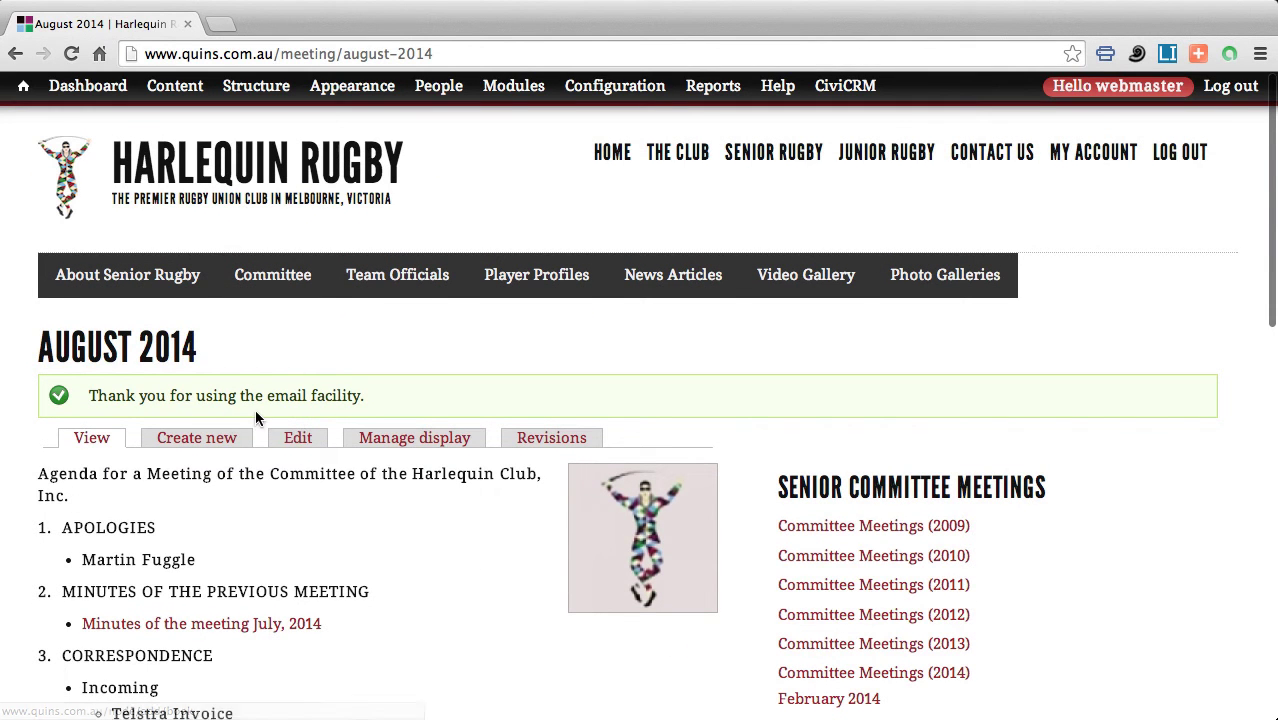
{"action": "scroll", "coordinate": [255, 410], "scroll_direction": "down", "scroll_amount": 3}
{"action": "scroll", "coordinate": [256, 420], "scroll_direction": "down", "scroll_amount": 3}
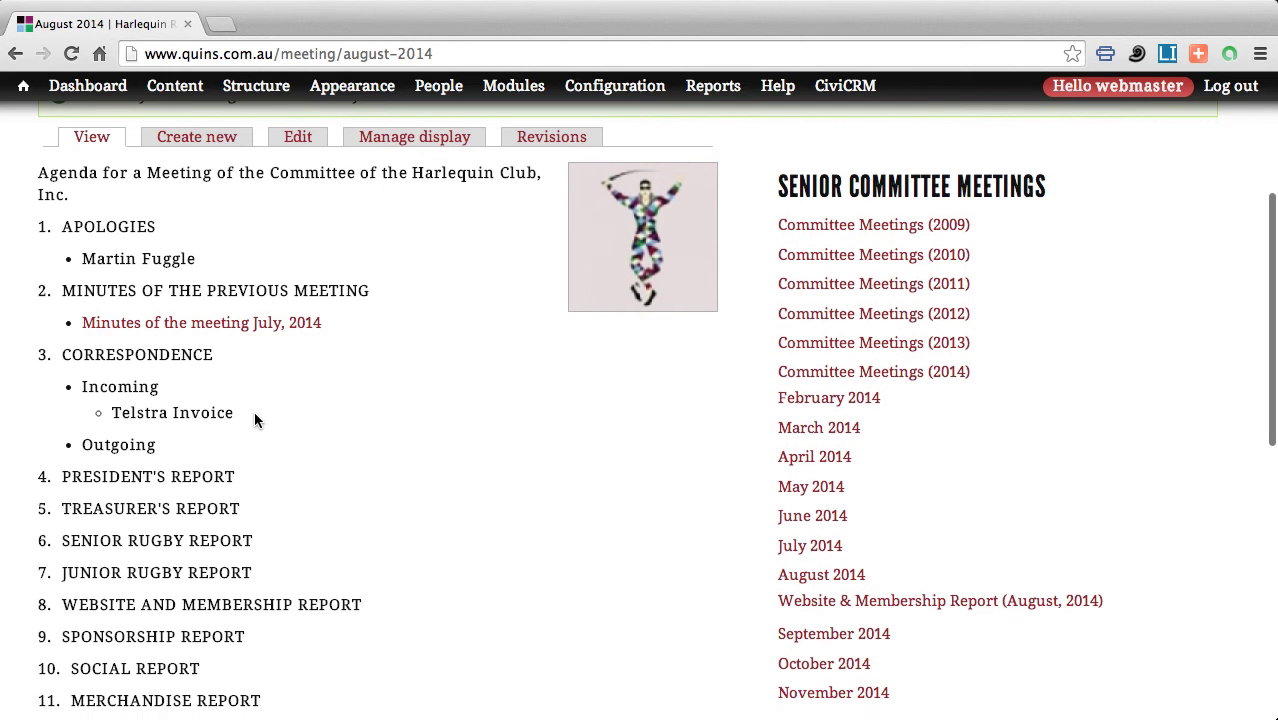
{"action": "scroll", "coordinate": [260, 410], "scroll_direction": "down", "scroll_amount": 1}
{"action": "scroll", "coordinate": [260, 415], "scroll_direction": "down", "scroll_amount": 5}
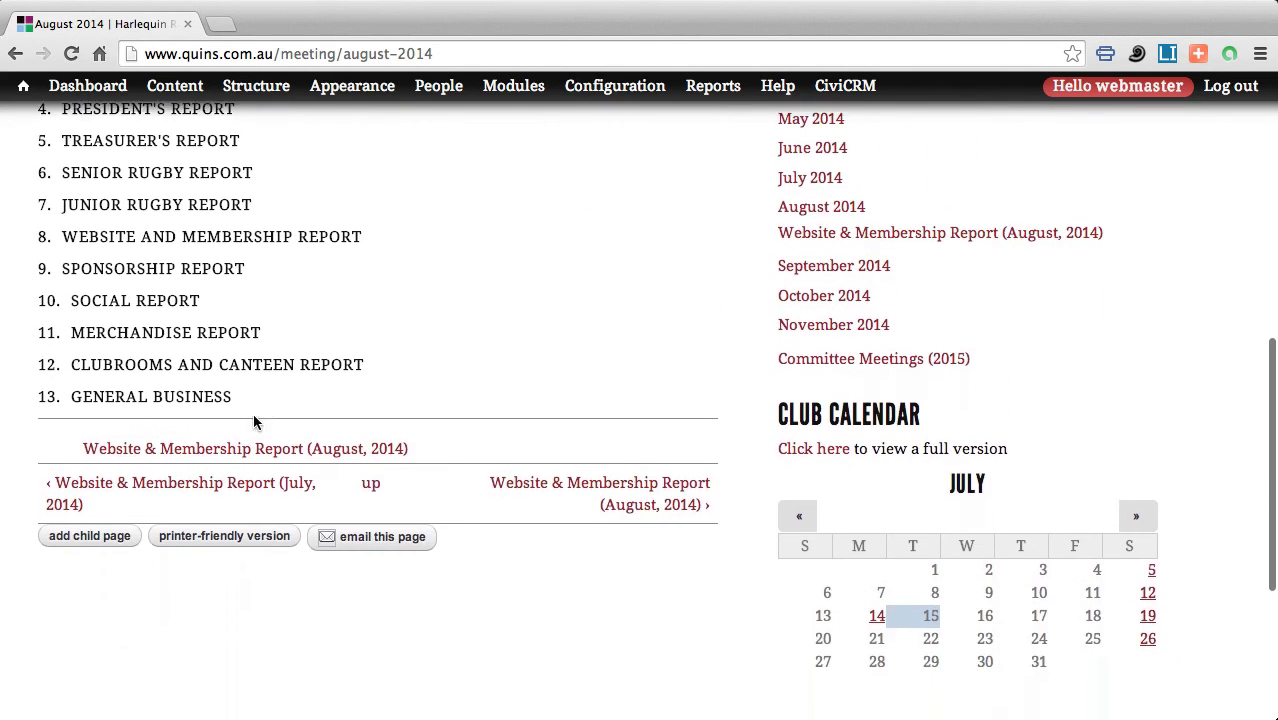
{"action": "scroll", "coordinate": [240, 425], "scroll_direction": "up", "scroll_amount": 5}
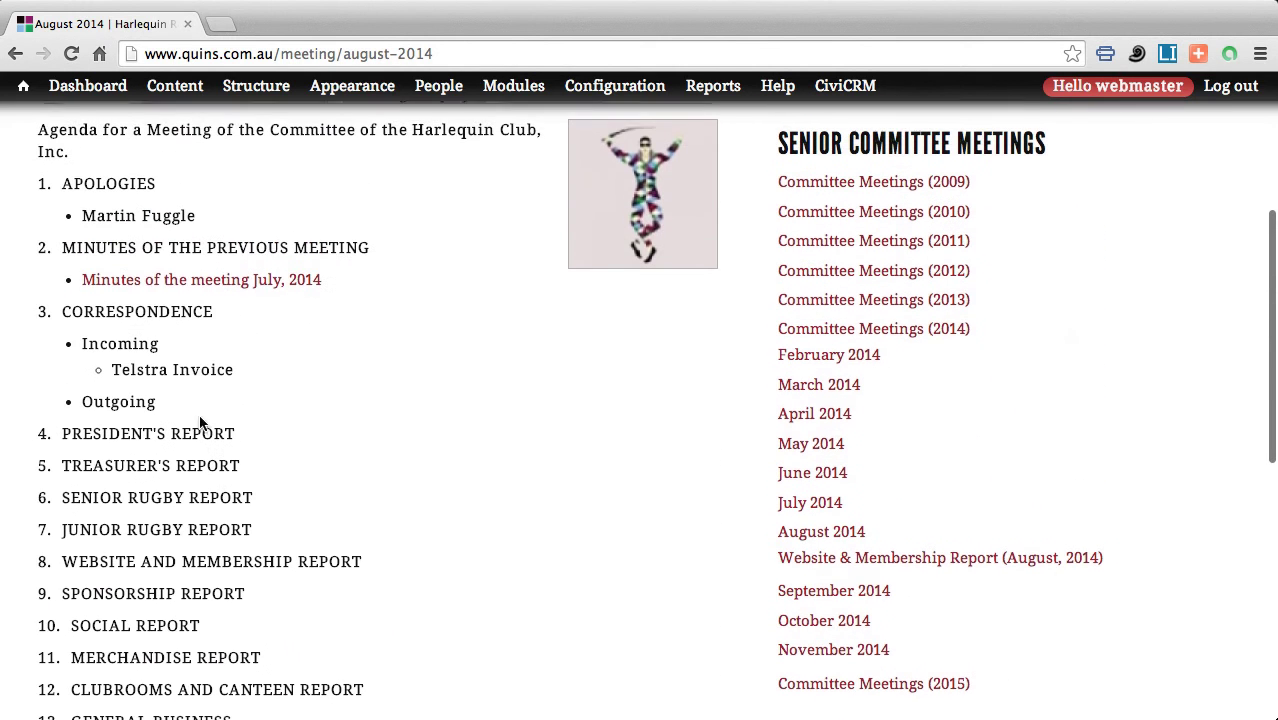
{"action": "scroll", "coordinate": [201, 286], "scroll_direction": "down", "scroll_amount": 1}
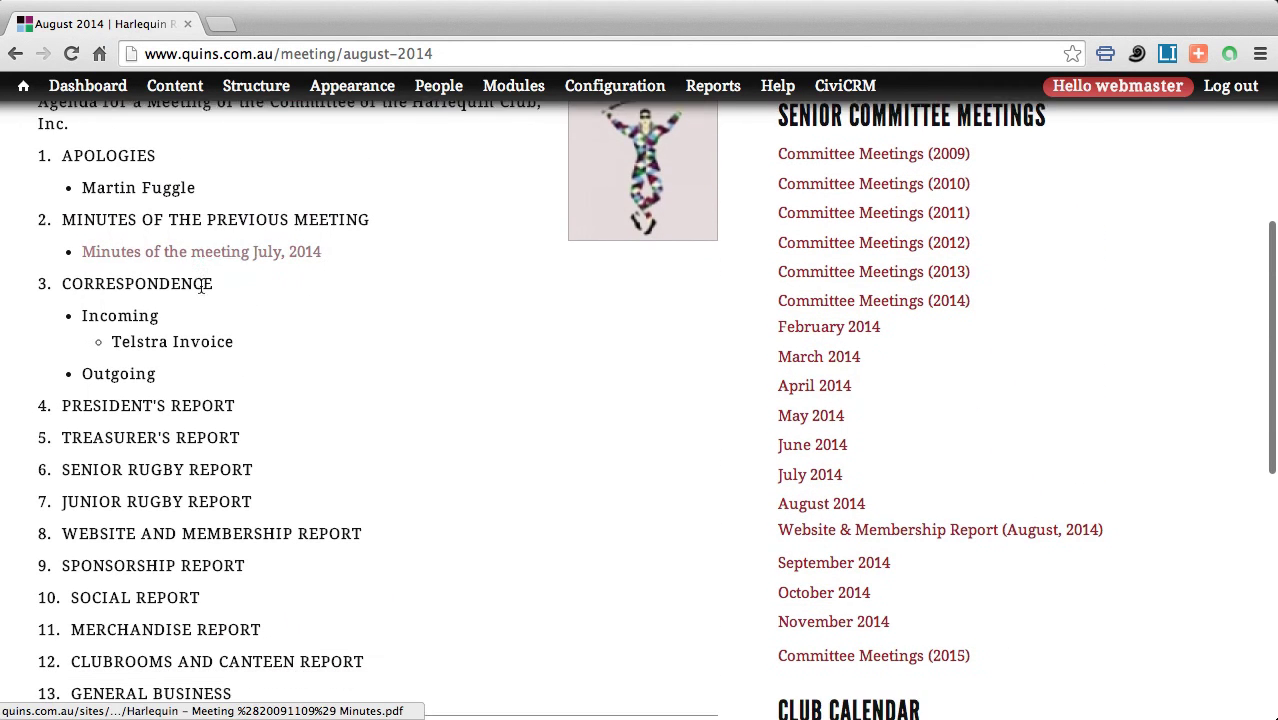
{"action": "scroll", "coordinate": [210, 300], "scroll_direction": "down", "scroll_amount": 5}
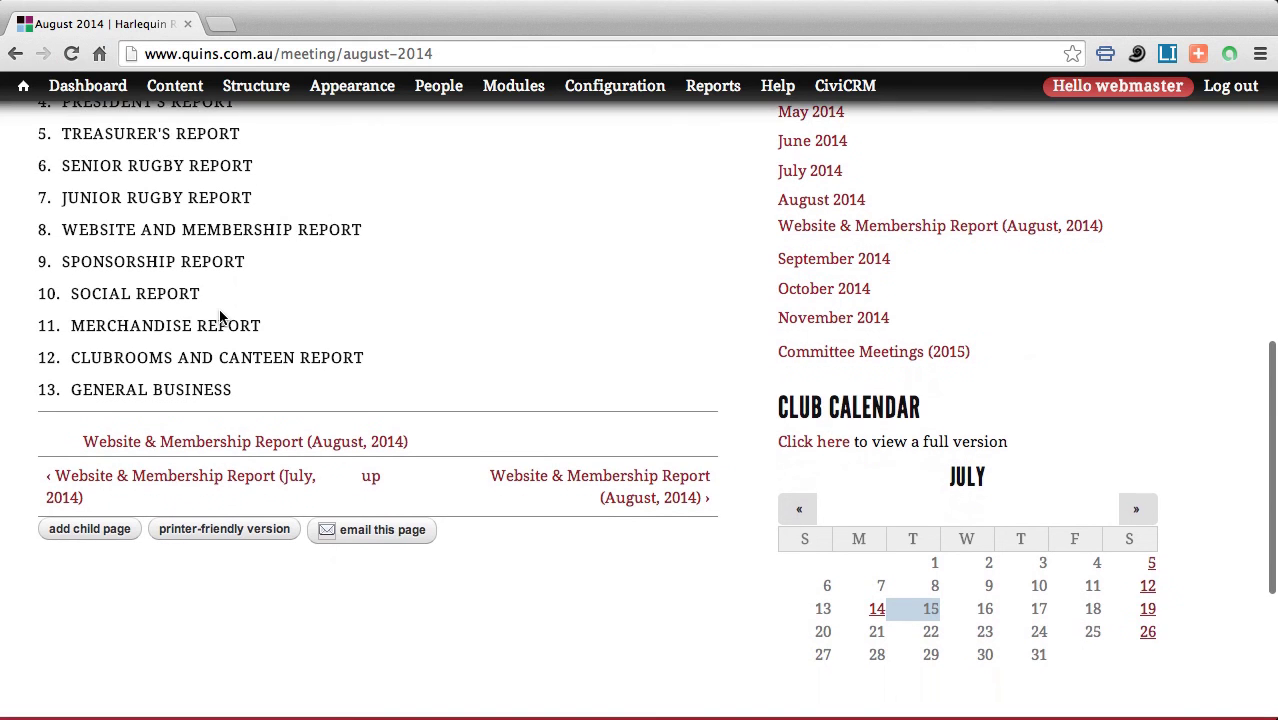